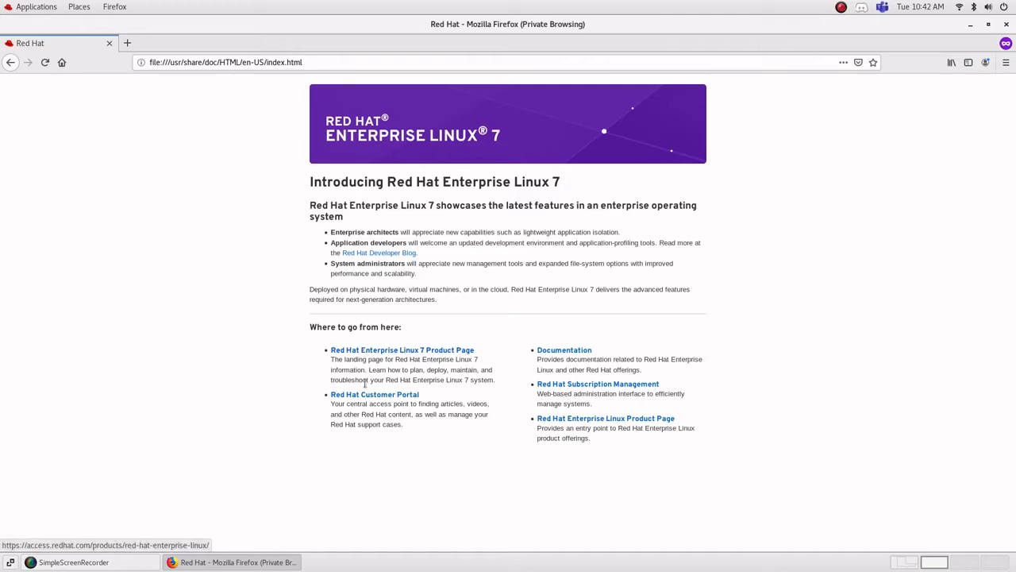
{"action": "left_click", "coordinate": [340, 69]}
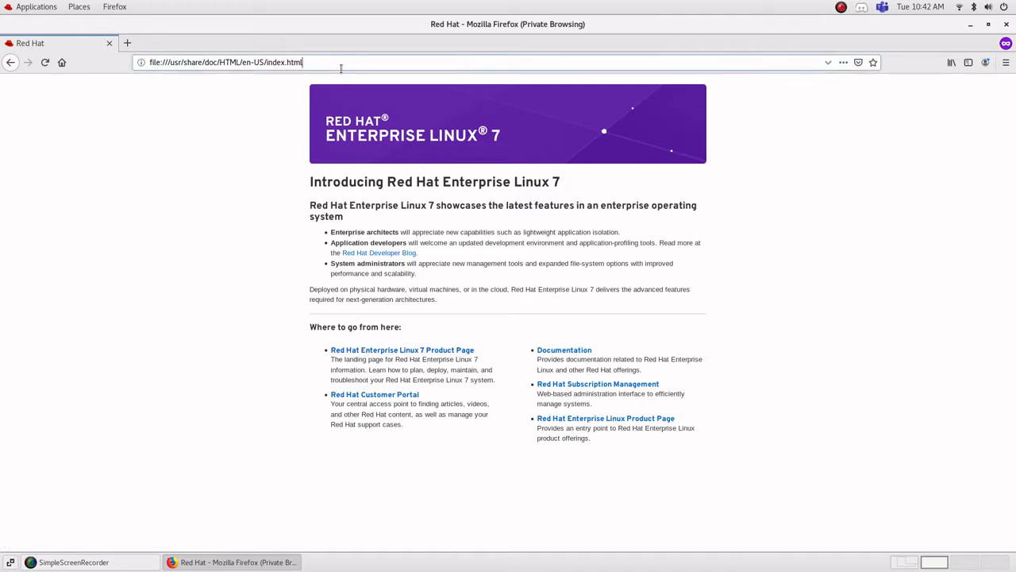
{"action": "key", "text": "ctrl+a"}
{"action": "type", "text": "h"}
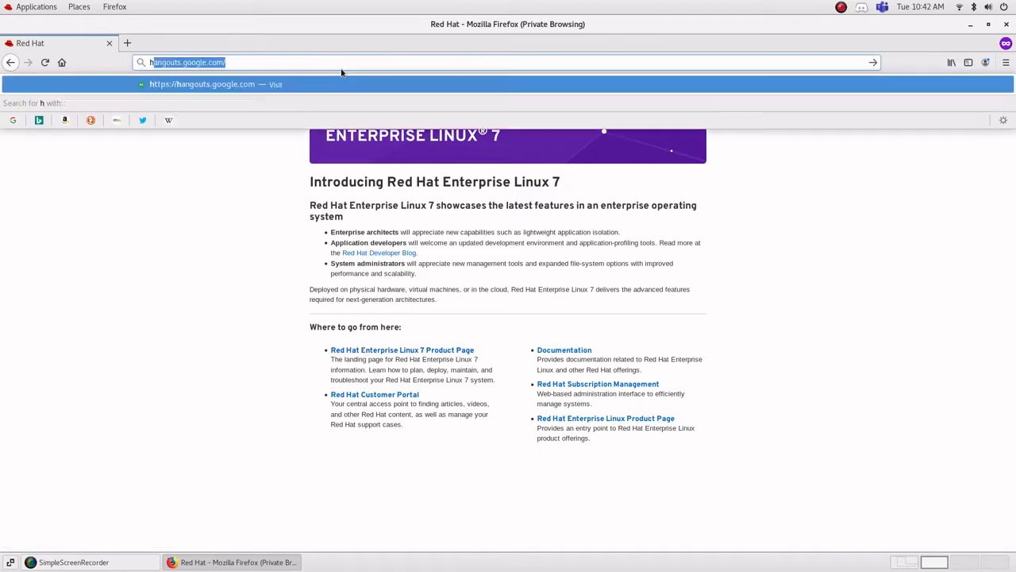
{"action": "type", "text": "ttps:"}
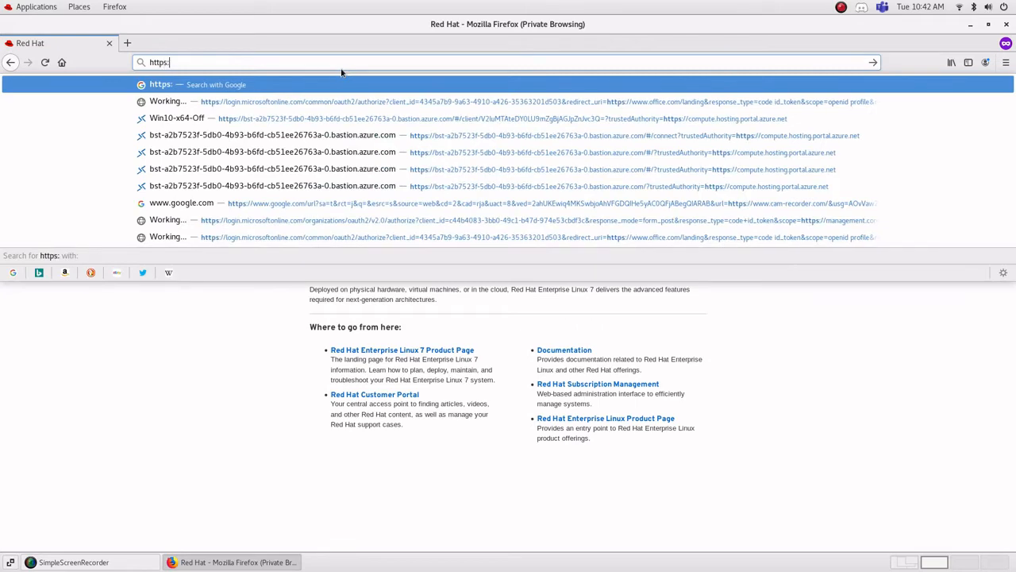
{"action": "type", "text": "//a"}
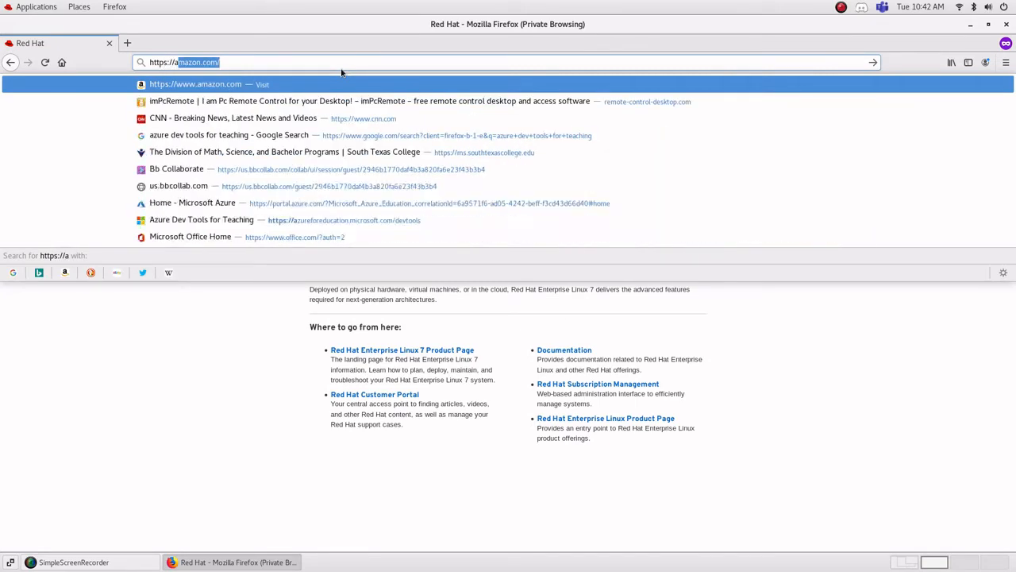
{"action": "type", "text": "ka.ms/"}
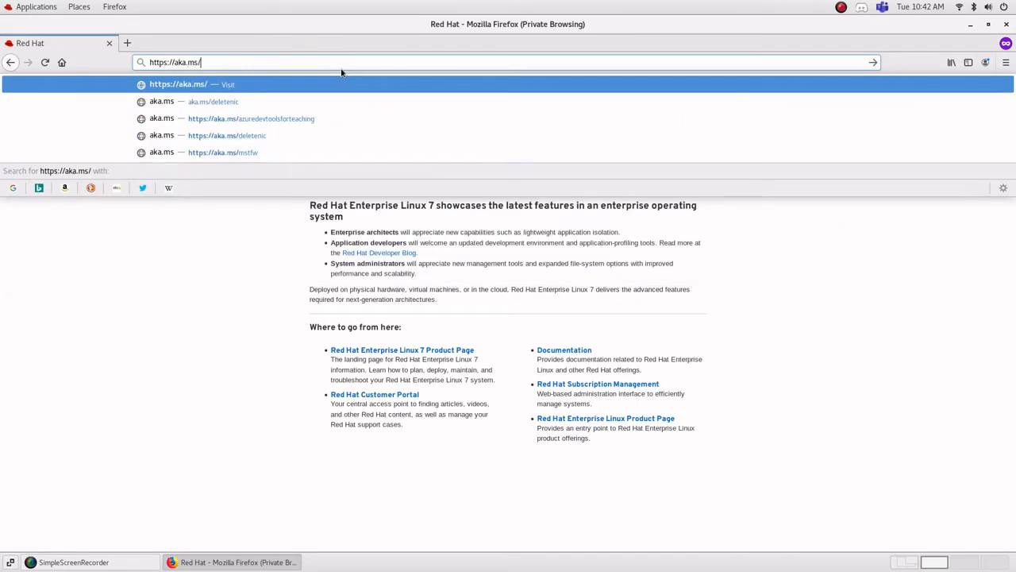
{"action": "type", "text": "a"}
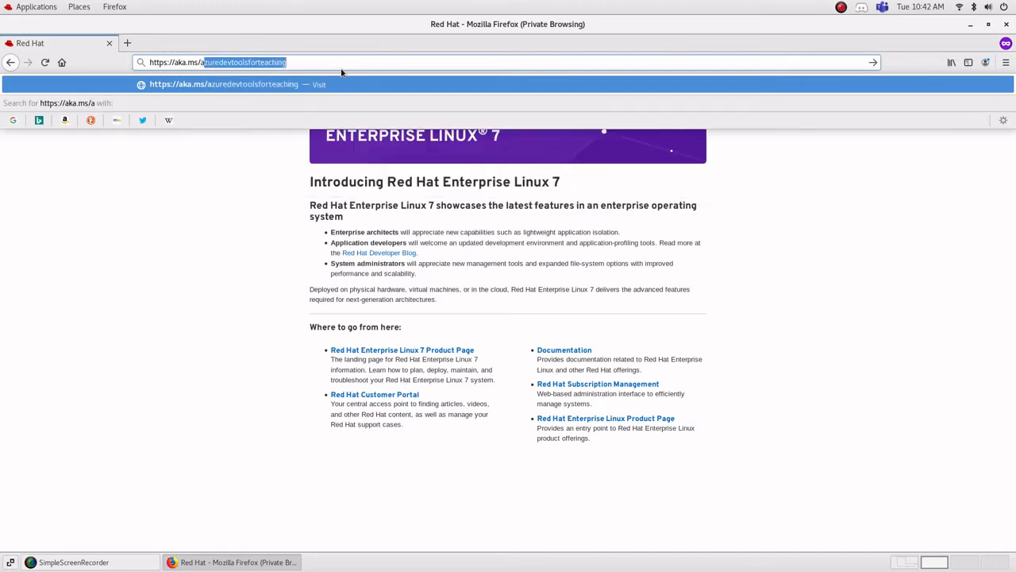
{"action": "type", "text": "zuredevto"}
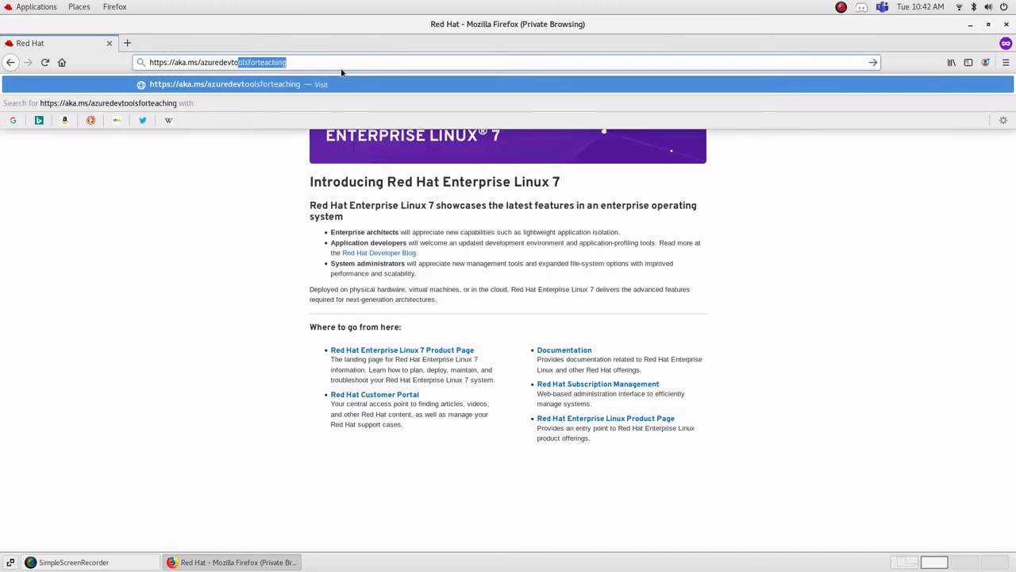
{"action": "type", "text": "olsforteaching"}
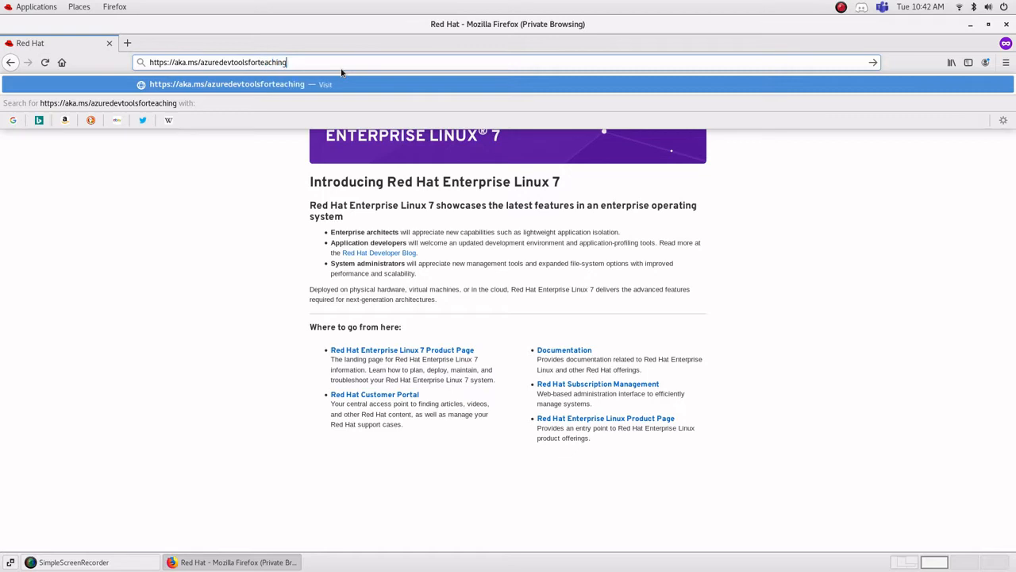
{"action": "key", "text": "Return"}
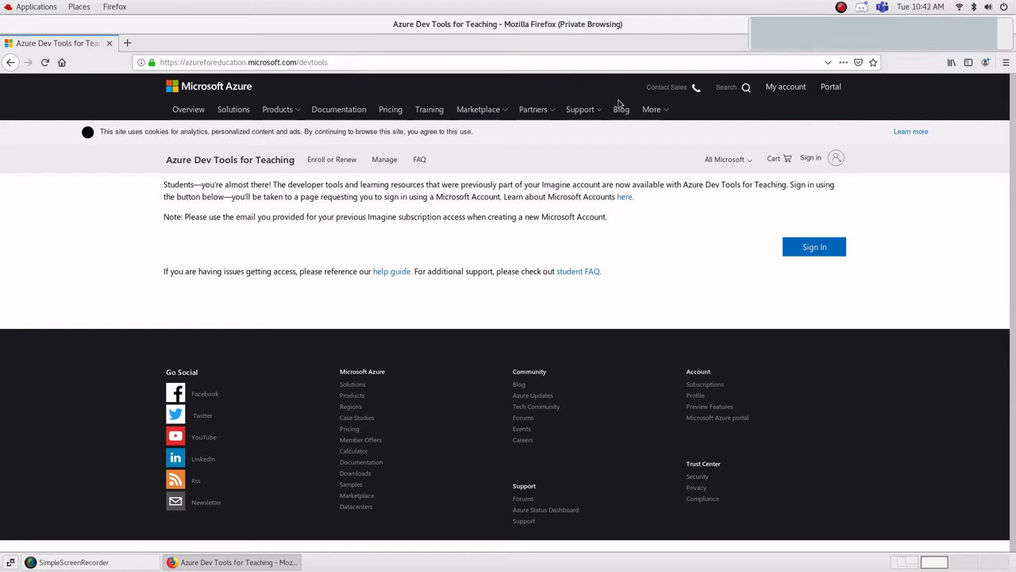
Sign in with the prefilled Microsoft school account, enter the account password and request a Duo push for verification.
{"action": "left_click", "coordinate": [796, 251]}
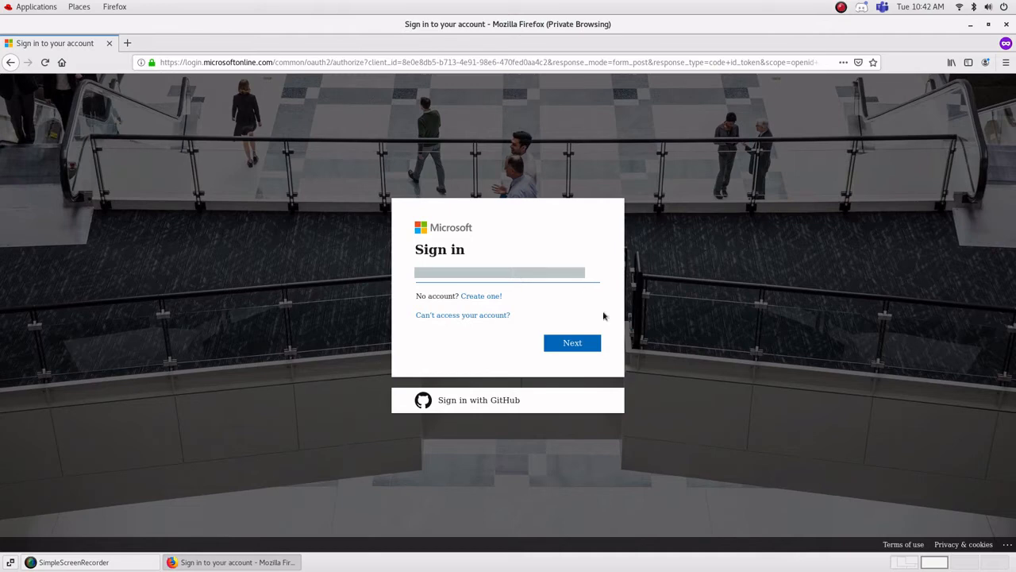
{"action": "left_click", "coordinate": [583, 342]}
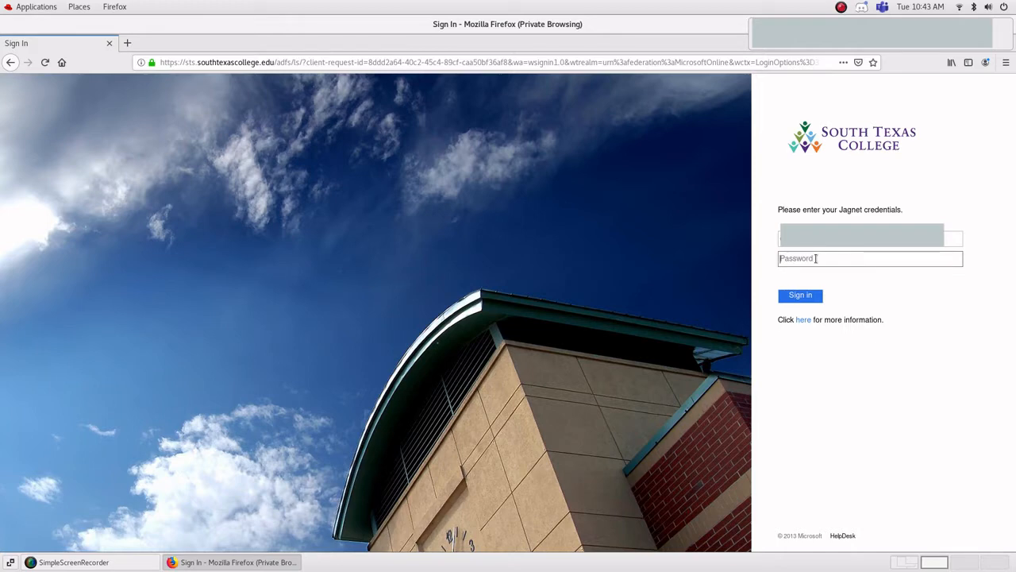
{"action": "left_click", "coordinate": [816, 259]}
{"action": "type", "text": "*****"}
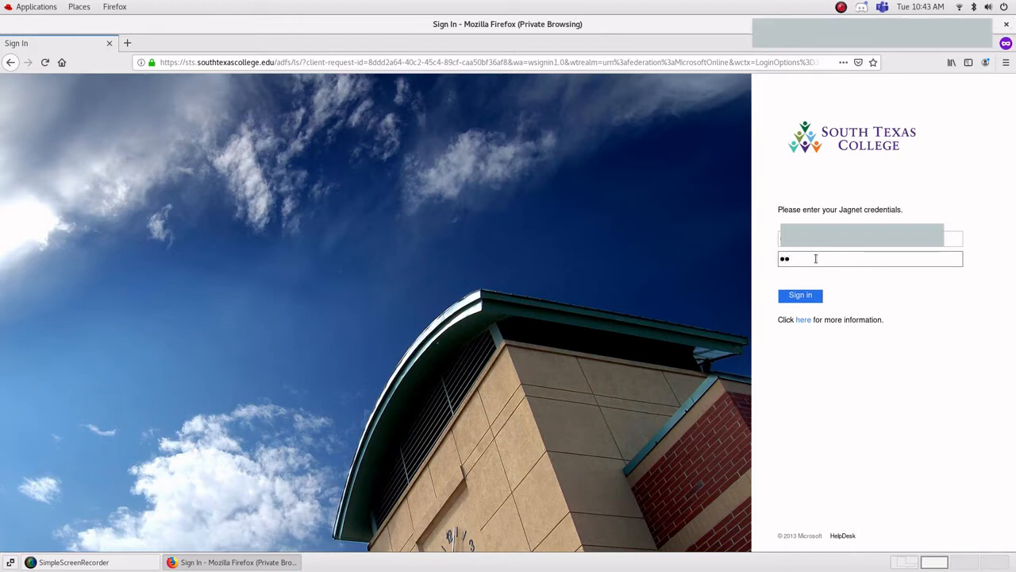
{"action": "type", "text": "*****"}
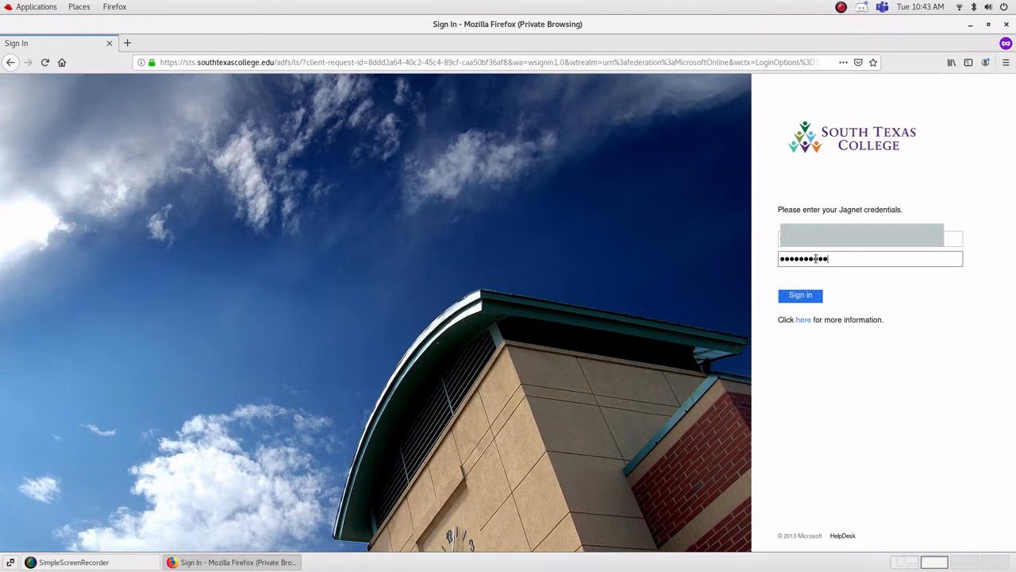
{"action": "type", "text": "*"}
{"action": "key", "text": "Return"}
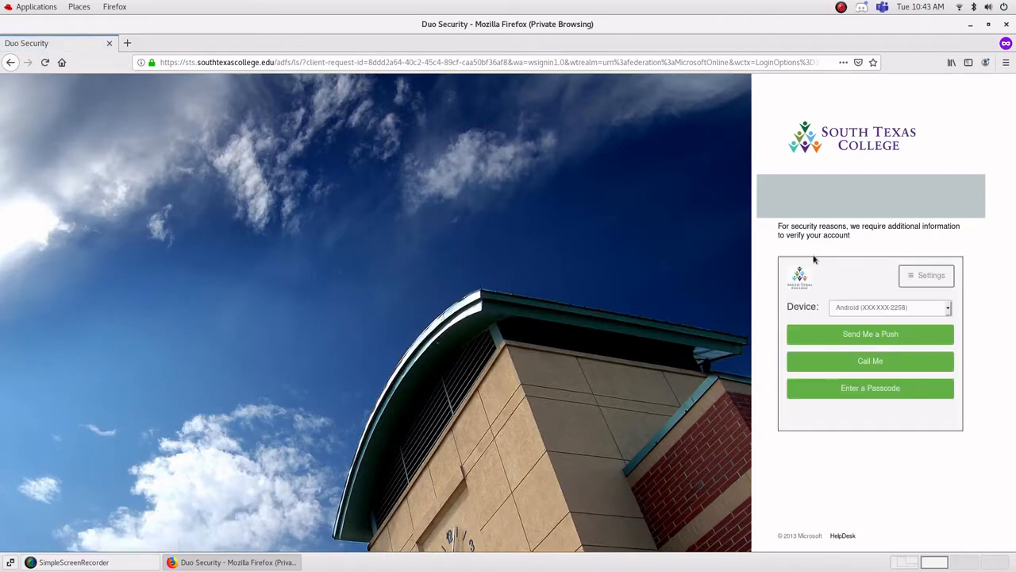
{"action": "left_click", "coordinate": [890, 342]}
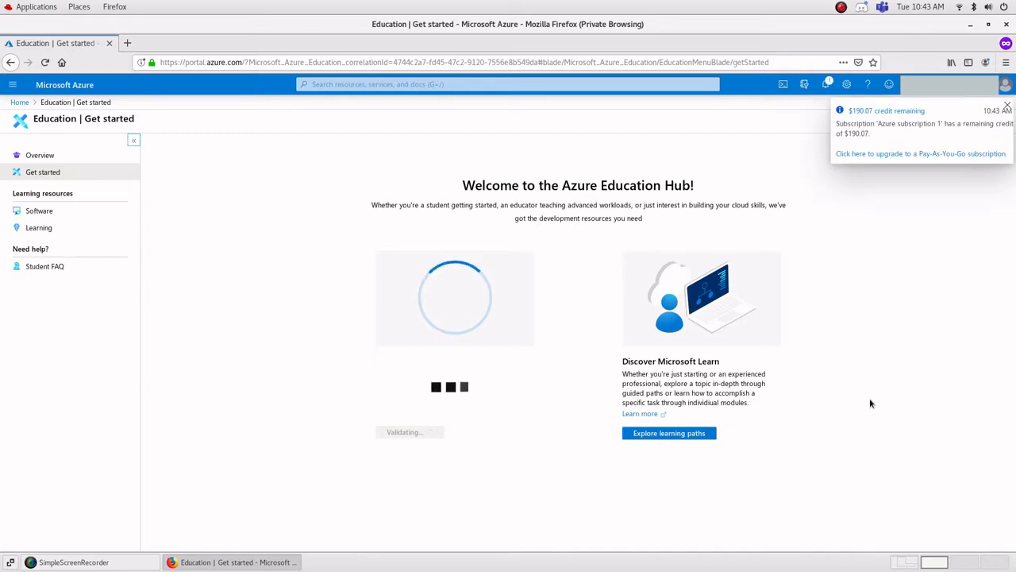
Dismiss the remaining-credit notification and start creating a new virtual machine.
{"action": "left_click", "coordinate": [1009, 104]}
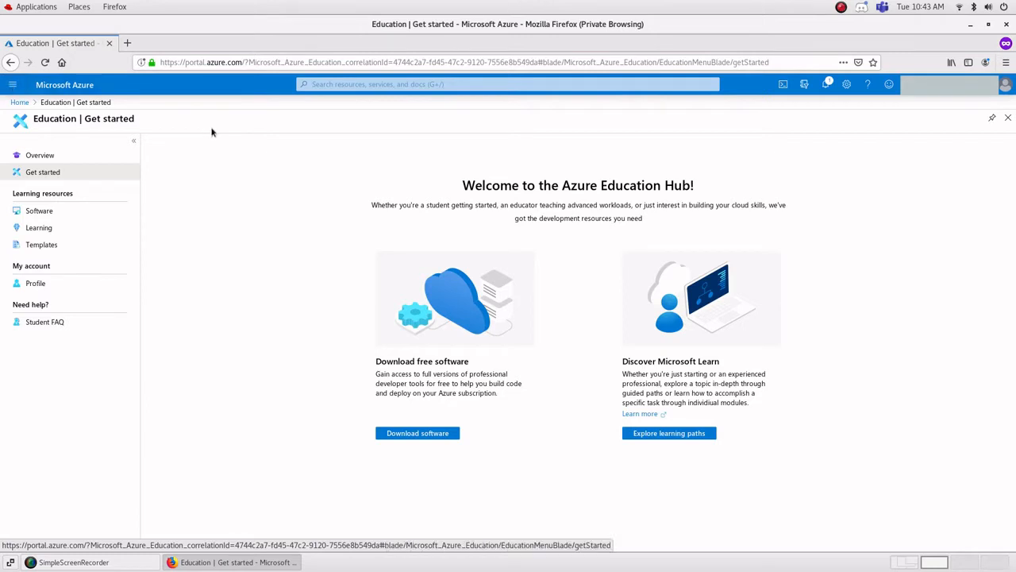
{"action": "left_click", "coordinate": [11, 86]}
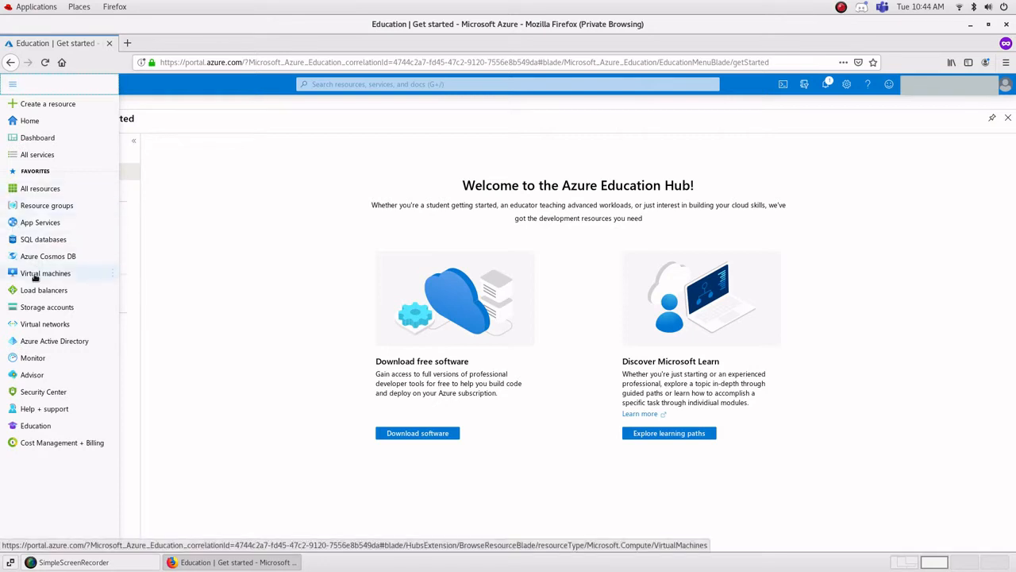
{"action": "mouse_move", "coordinate": [35, 277]}
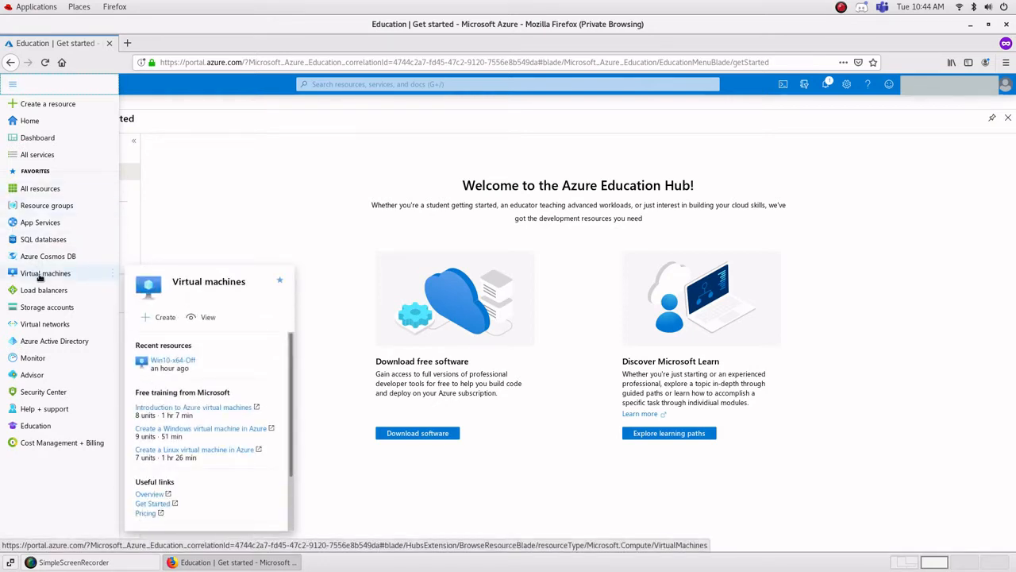
{"action": "left_click", "coordinate": [158, 318]}
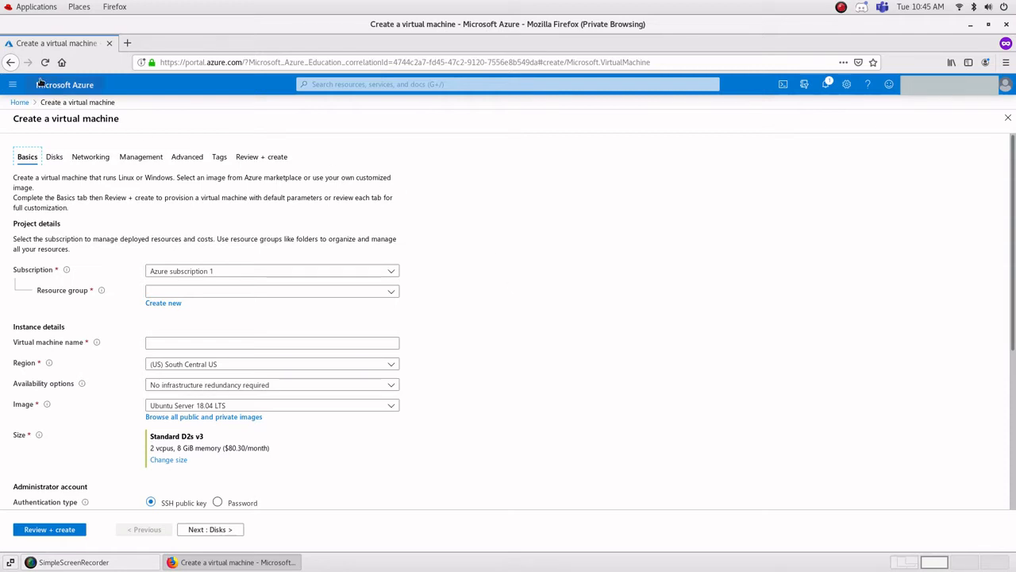
{"action": "left_click", "coordinate": [7, 86]}
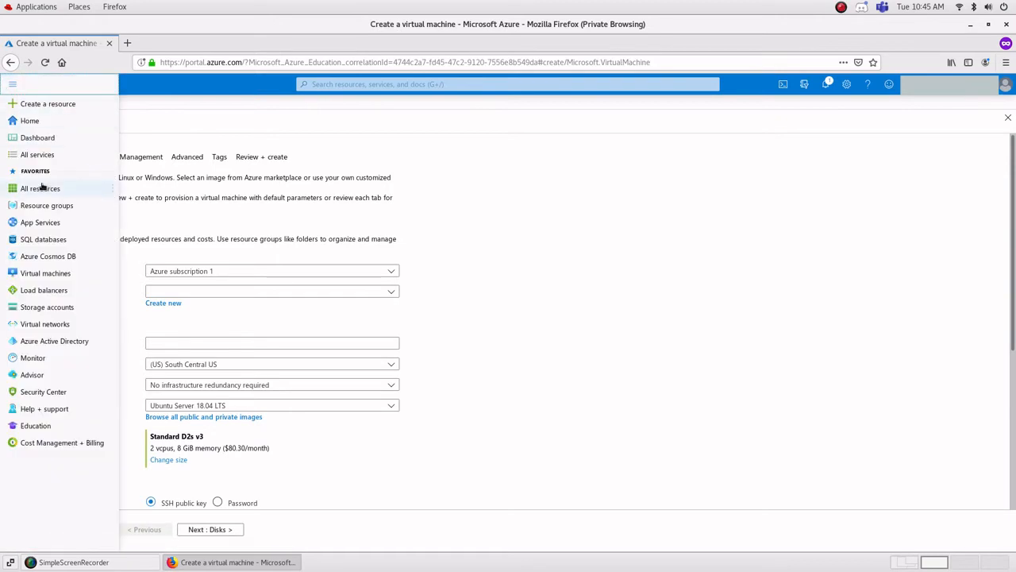
{"action": "mouse_move", "coordinate": [30, 276]}
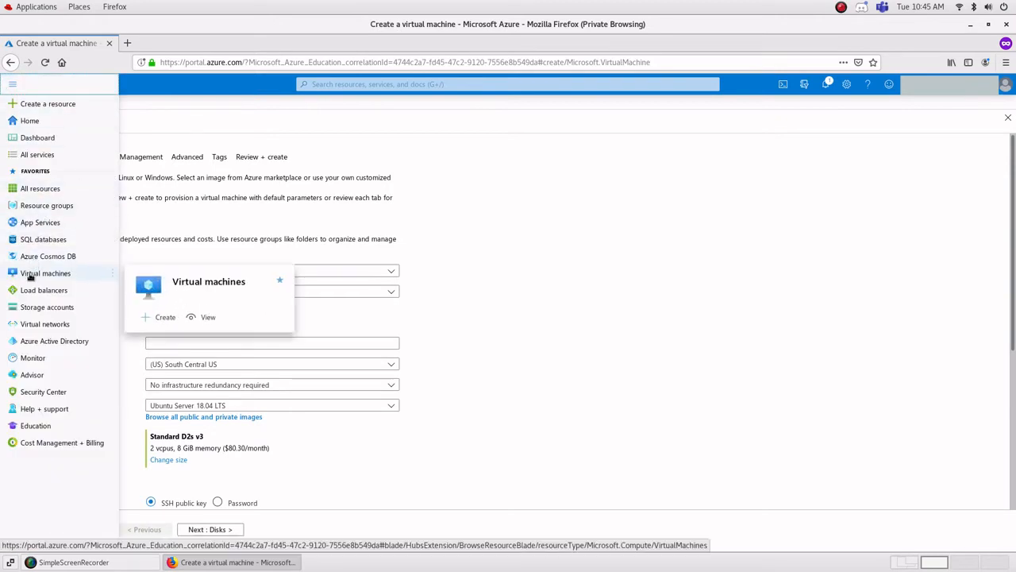
{"action": "left_click", "coordinate": [527, 317]}
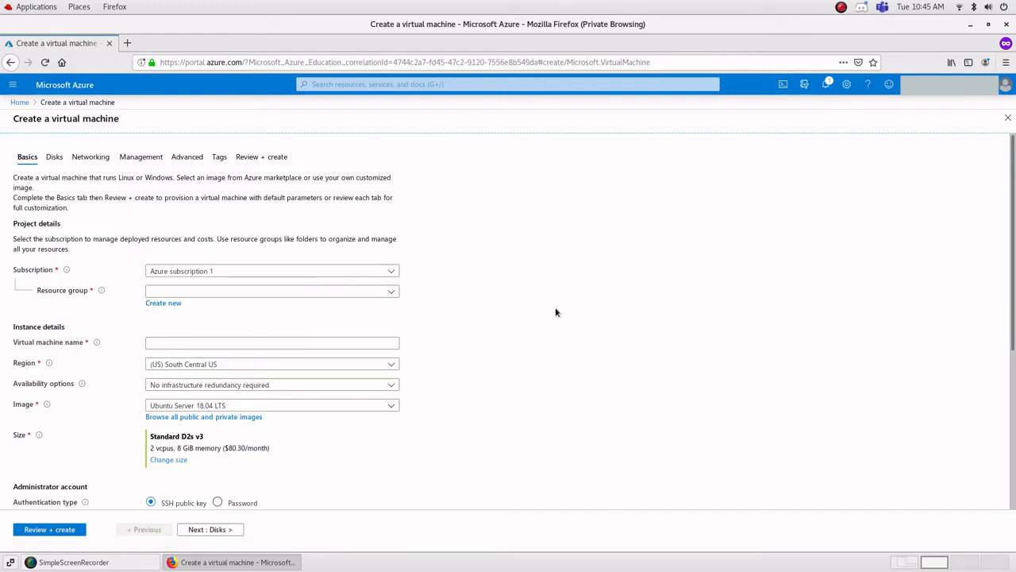
Create a new resource group named Production-Res for the virtual machine.
{"action": "left_click", "coordinate": [306, 296]}
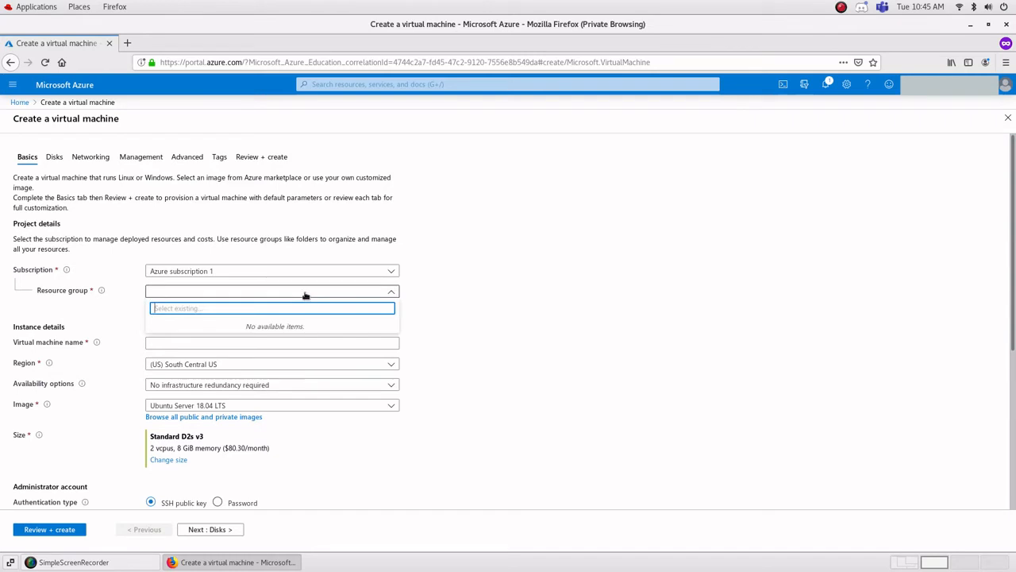
{"action": "left_click", "coordinate": [456, 293]}
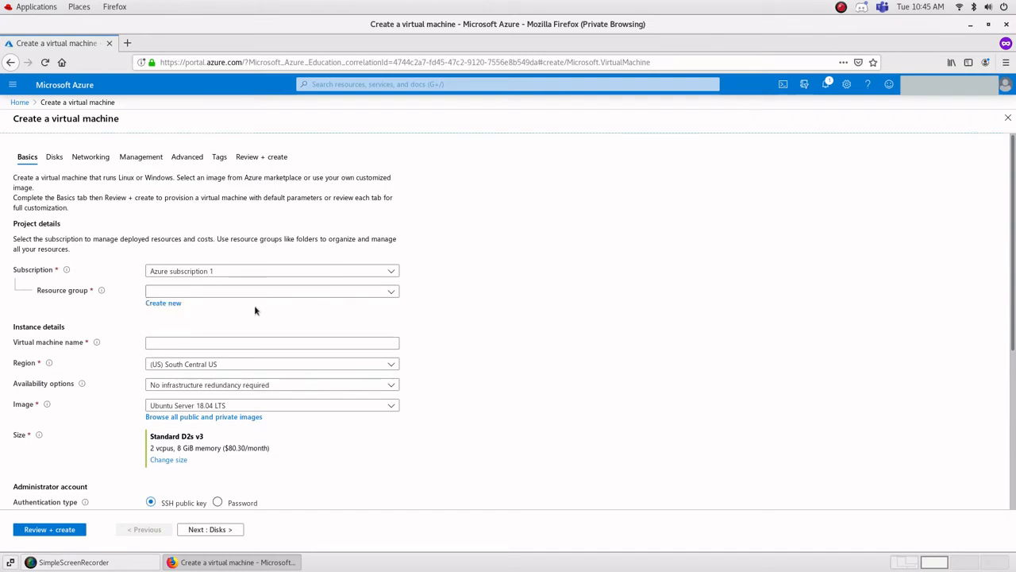
{"action": "left_click", "coordinate": [170, 305]}
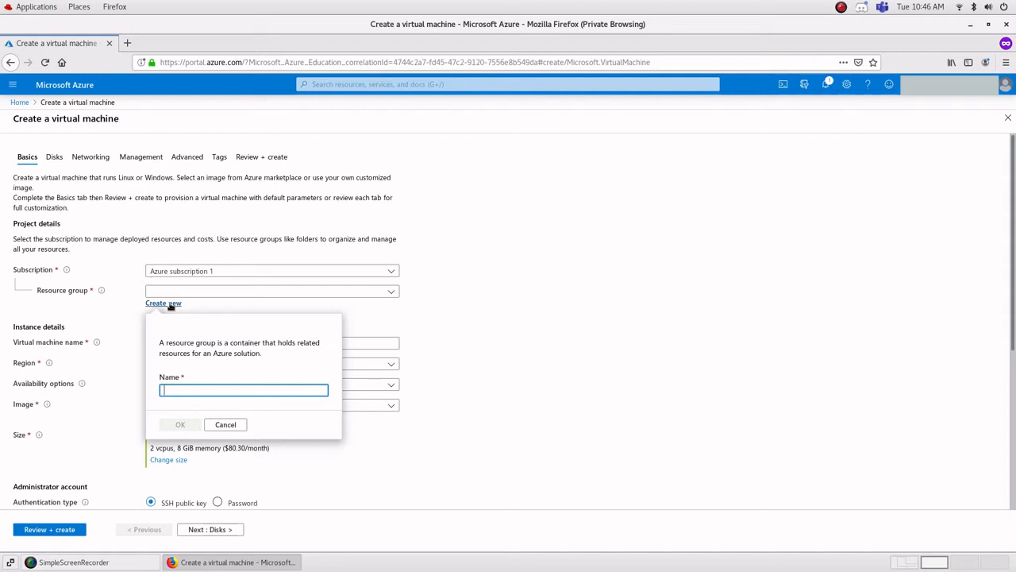
{"action": "type", "text": "P"}
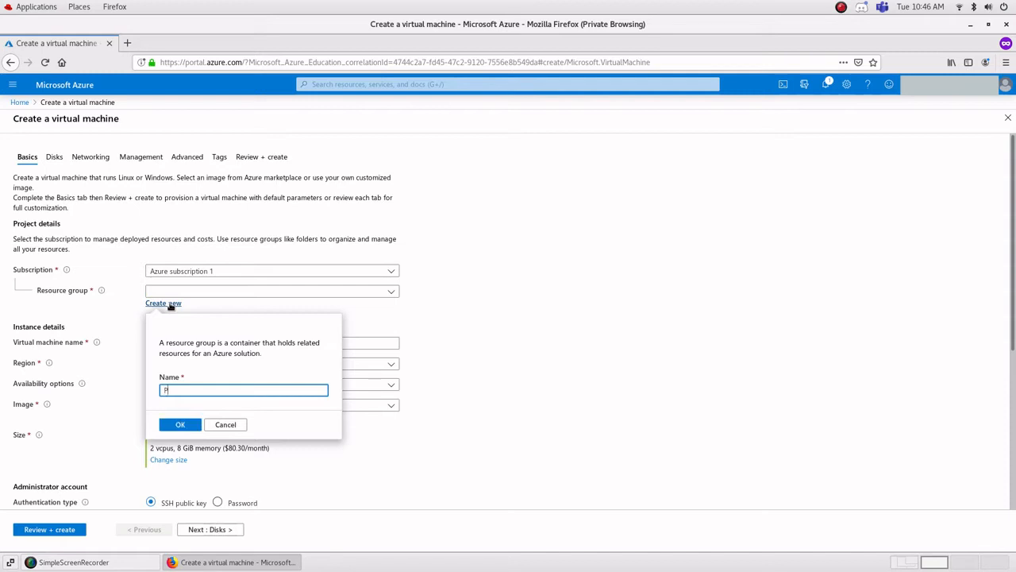
{"action": "type", "text": "roduction-RG"}
{"action": "key", "text": "BackSpace"}
{"action": "type", "text": "es"}
{"action": "left_click", "coordinate": [174, 424]}
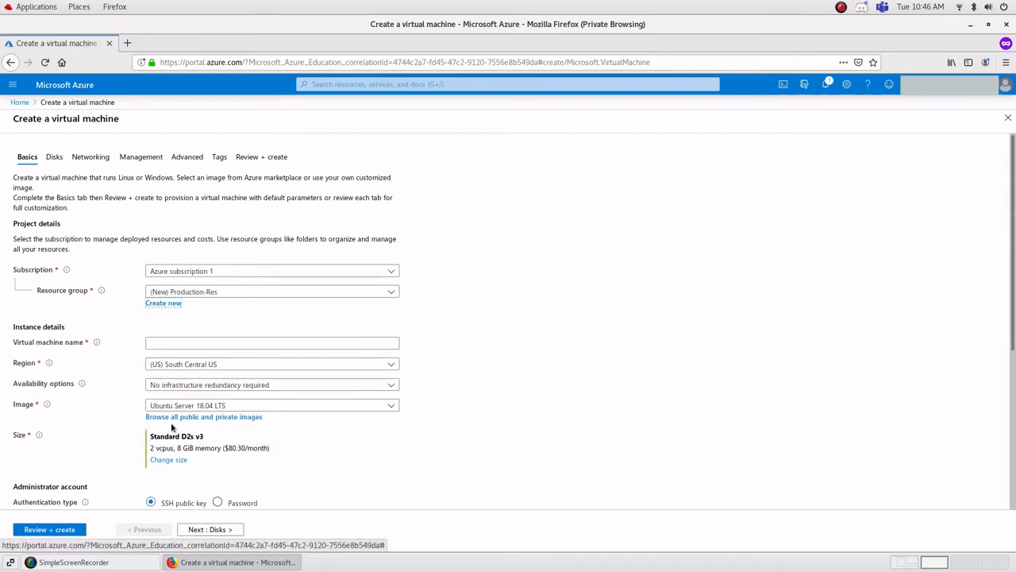
Name the virtual machine Win10-x64-Off and choose Windows 10 Pro, Version 1809 as its image.
{"action": "left_click", "coordinate": [182, 345]}
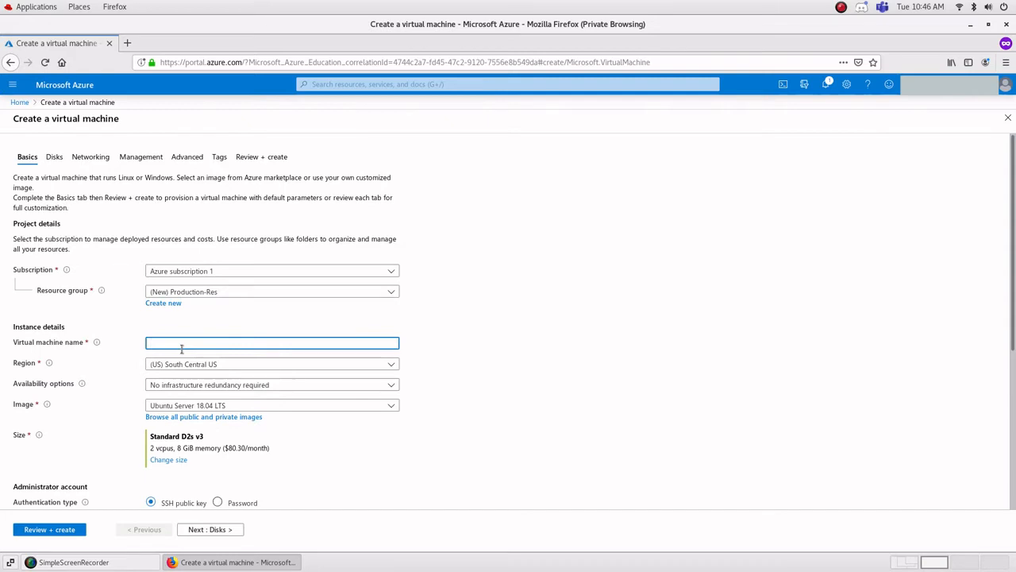
{"action": "type", "text": "Win10-"}
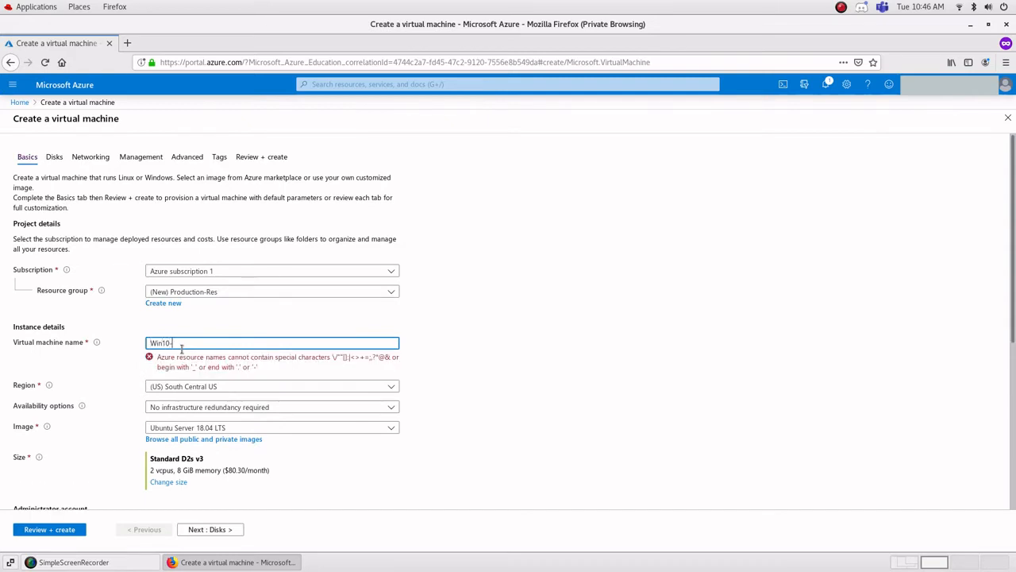
{"action": "type", "text": "x64-Off"}
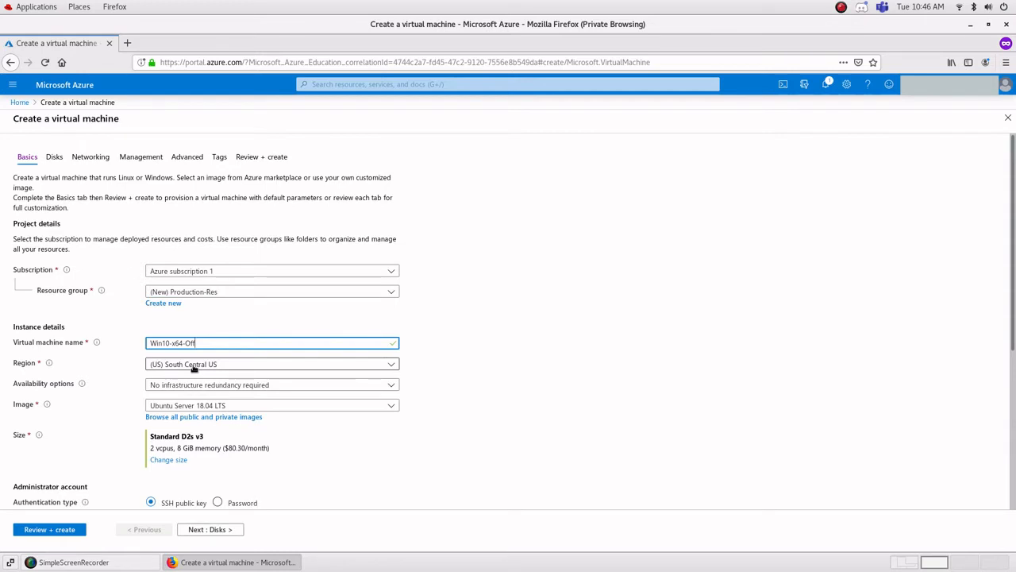
{"action": "left_click", "coordinate": [225, 405]}
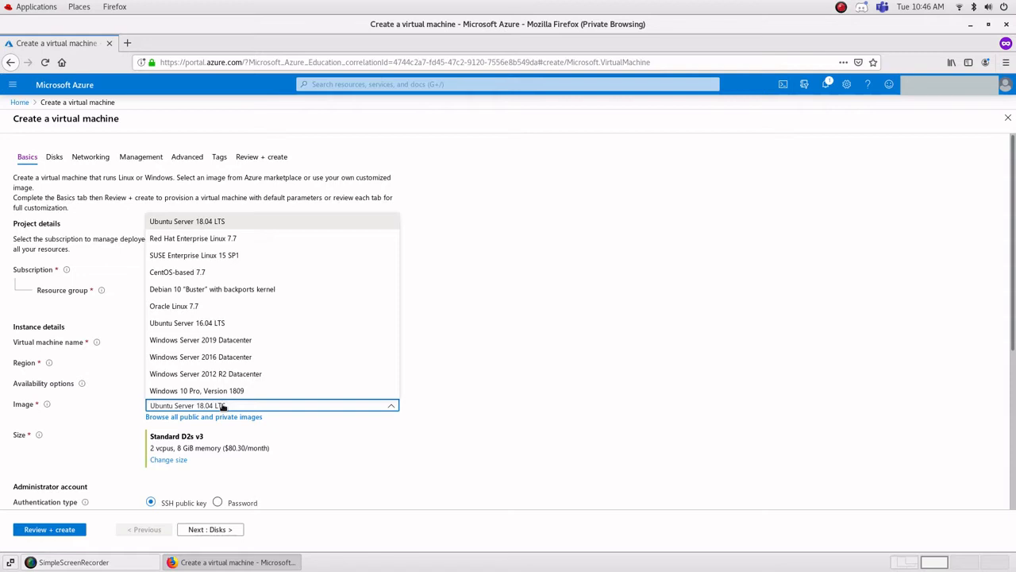
{"action": "left_click", "coordinate": [224, 397]}
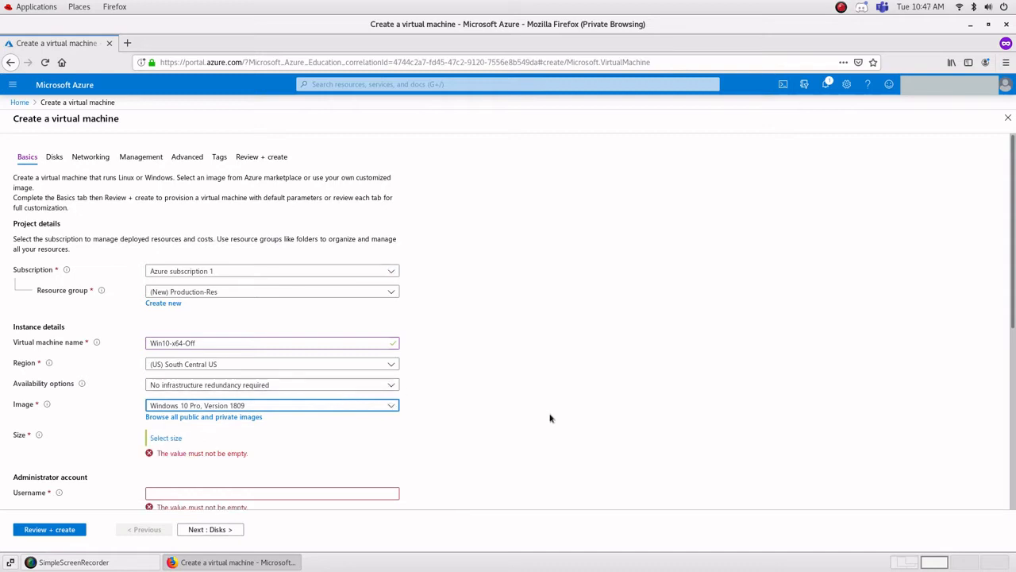
Set the virtual machine size to the general purpose D2s_v3 with 2 vCPUs and 8 GiB RAM.
{"action": "left_click", "coordinate": [167, 437]}
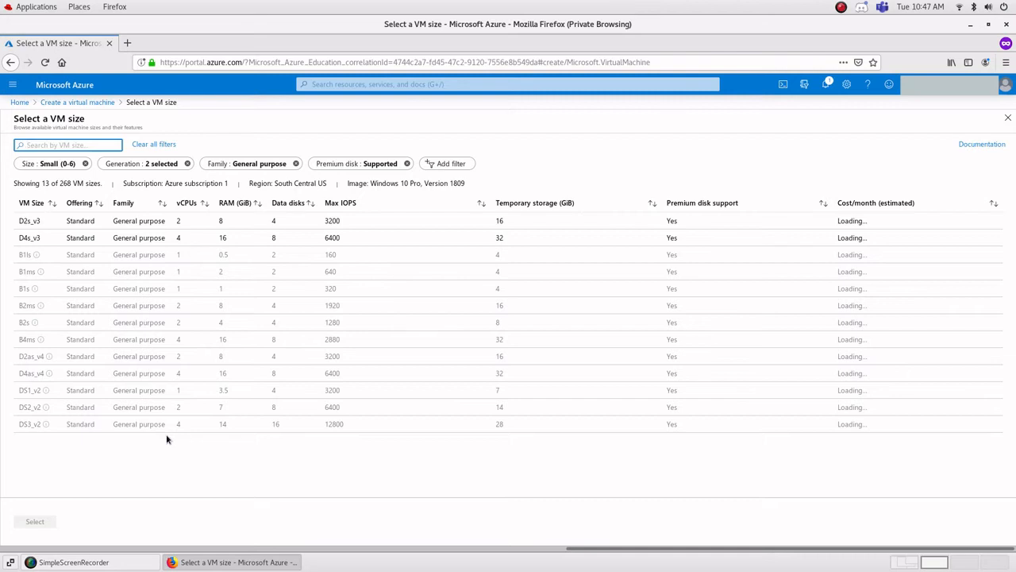
{"action": "left_click", "coordinate": [274, 228]}
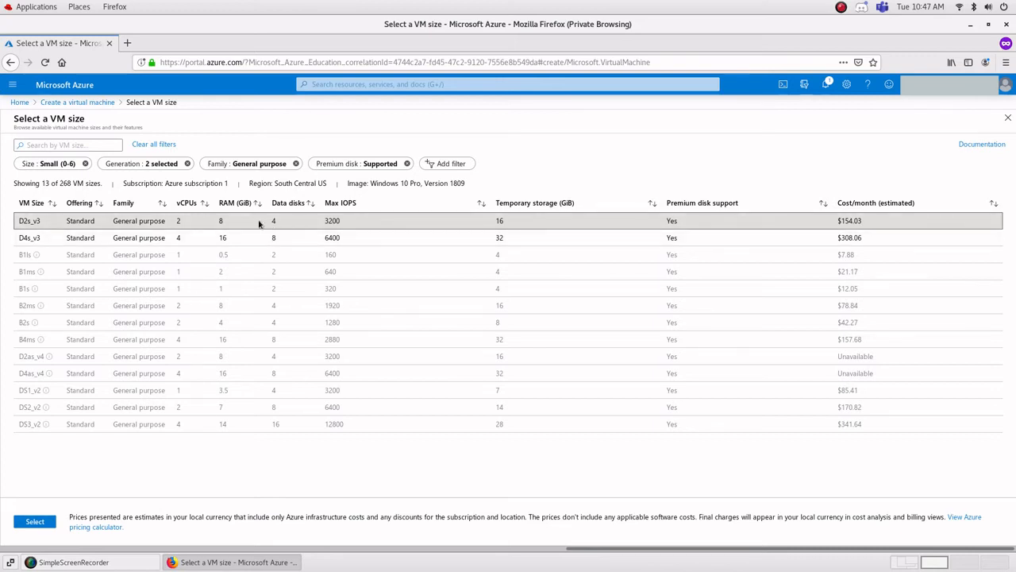
{"action": "left_click", "coordinate": [35, 522]}
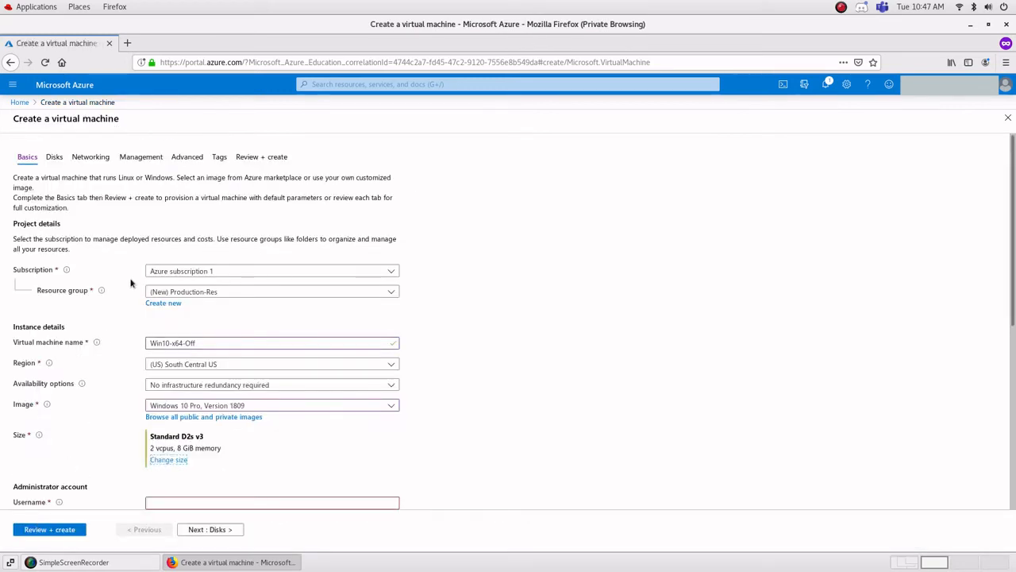
Set the administrator account's username to student, then enter and confirm the account password.
{"action": "scroll", "coordinate": [459, 392], "scroll_direction": "down", "scroll_amount": 3}
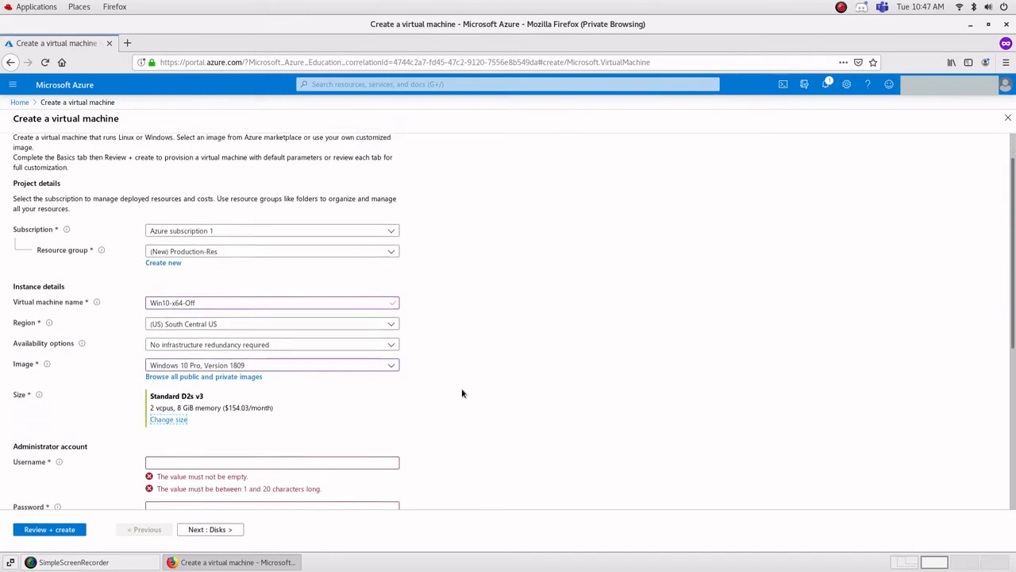
{"action": "left_click", "coordinate": [304, 380]}
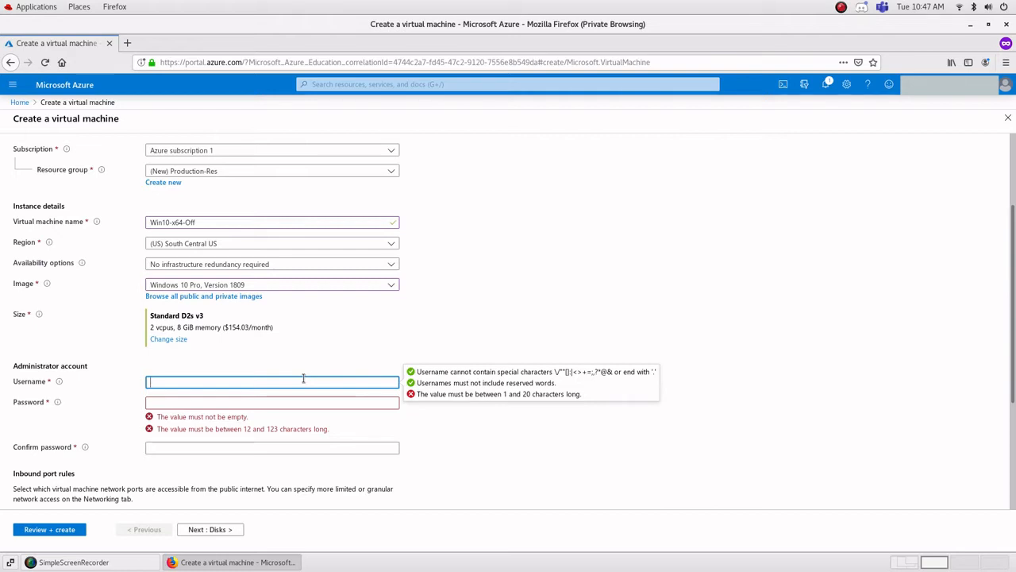
{"action": "type", "text": "student"}
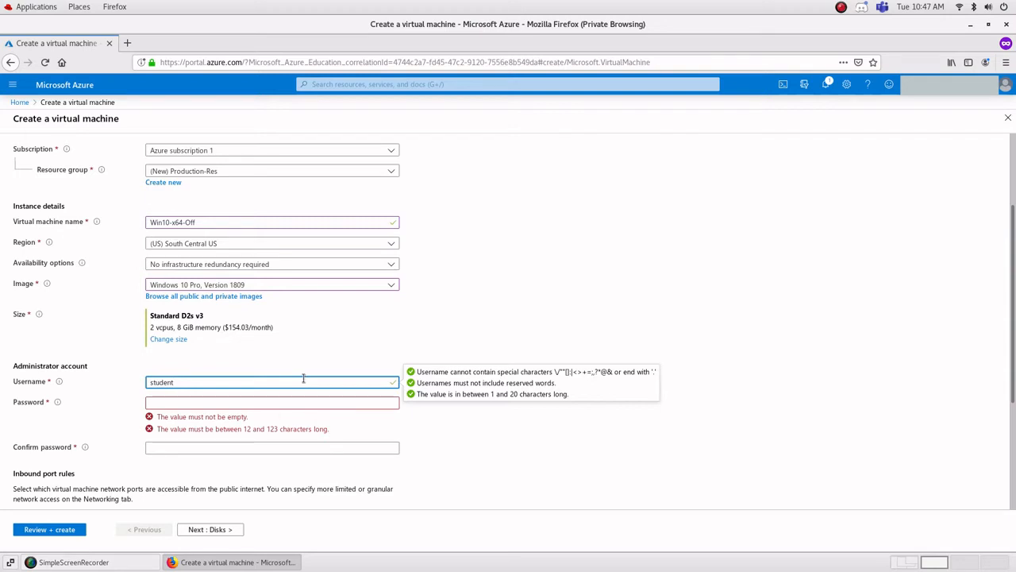
{"action": "key", "text": "Tab"}
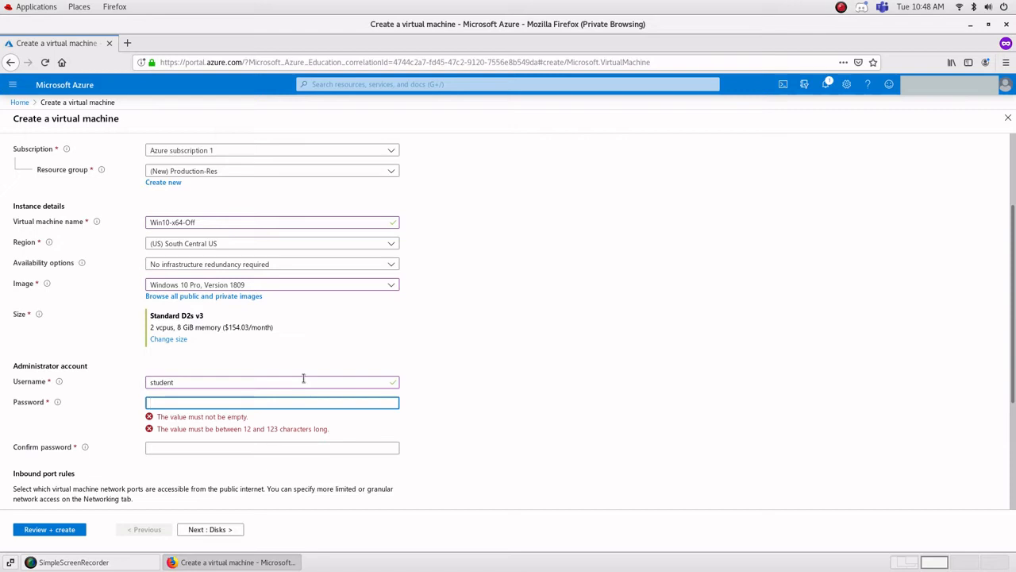
{"action": "type", "text": "••••"}
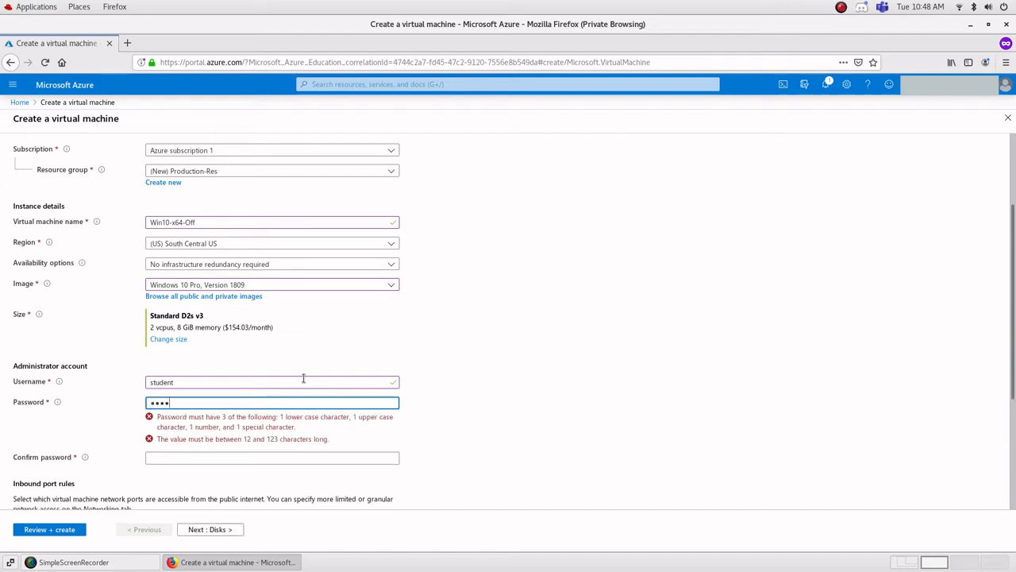
{"action": "type", "text": "•••••••••"}
{"action": "key", "text": "Tab"}
{"action": "type", "text": "•••"}
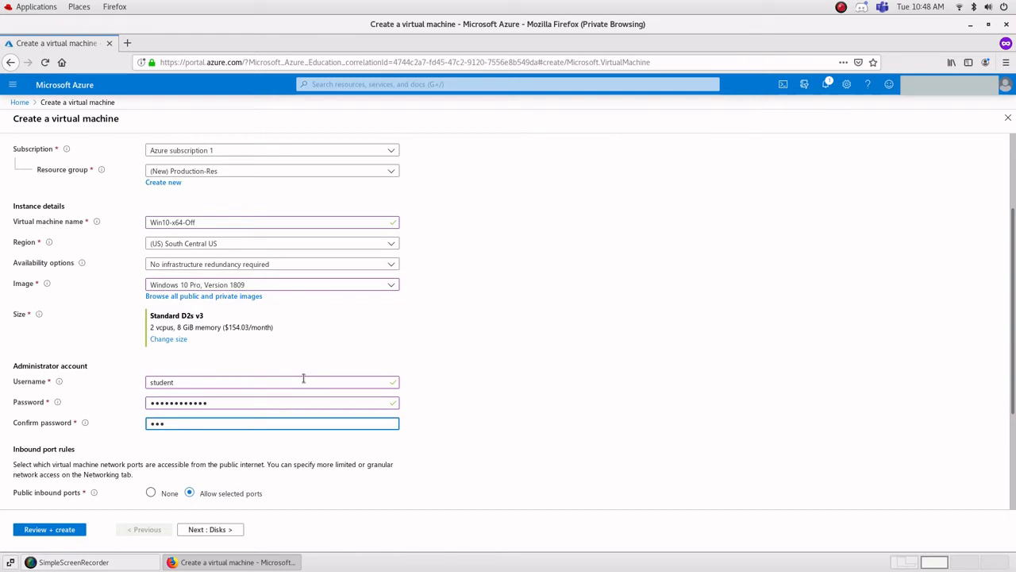
{"action": "type", "text": "•••••••"}
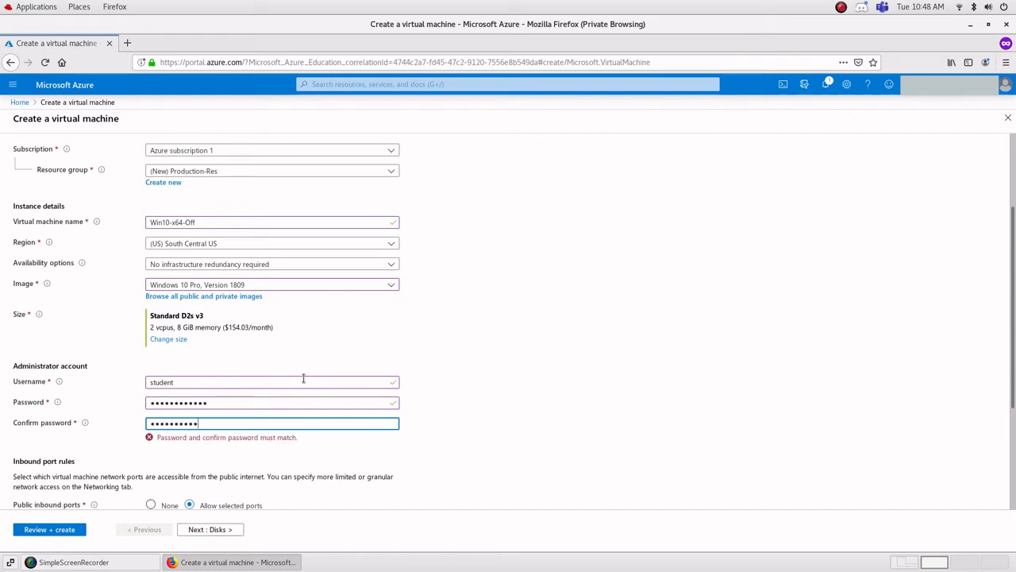
{"action": "type", "text": "••"}
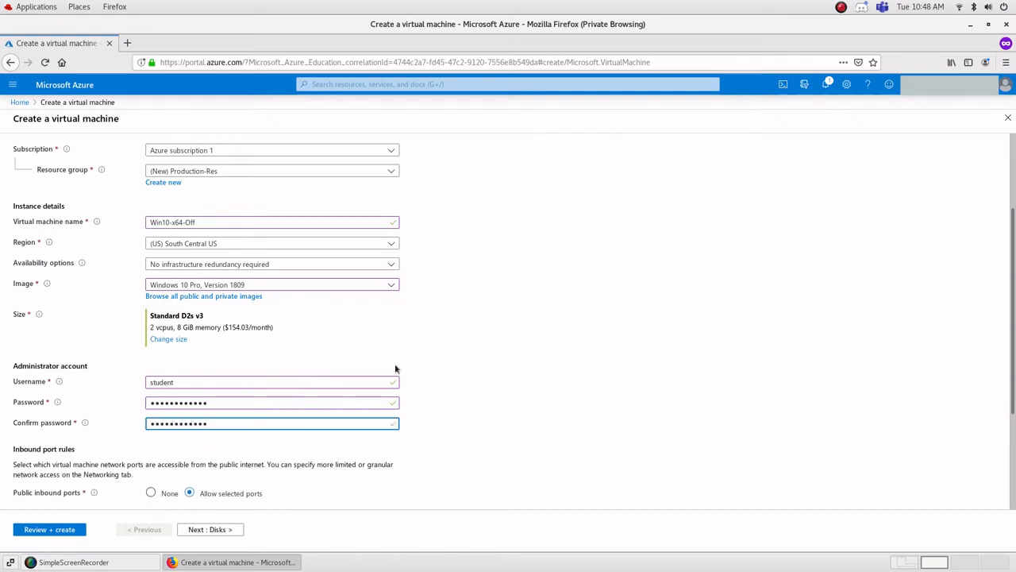
Set the public inbound ports to None and continue past the disk options to the networking settings.
{"action": "scroll", "coordinate": [554, 366], "scroll_direction": "down", "scroll_amount": 2}
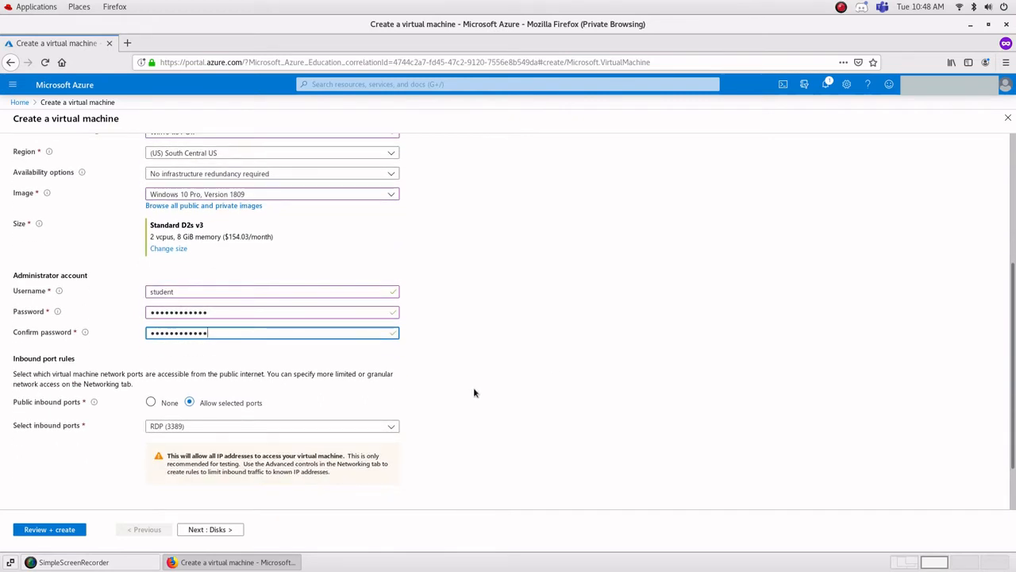
{"action": "left_click", "coordinate": [157, 402]}
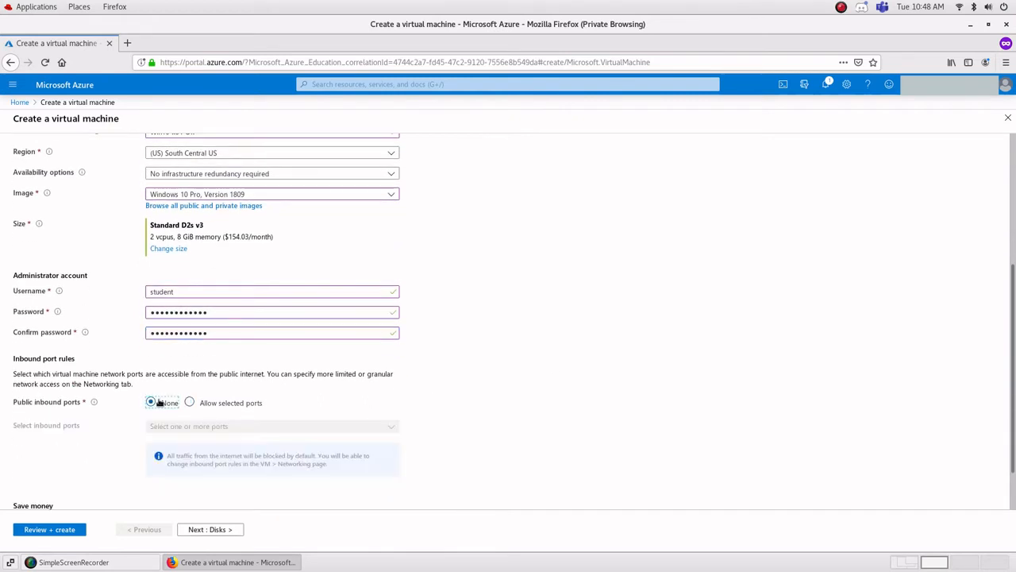
{"action": "scroll", "coordinate": [447, 390], "scroll_direction": "down", "scroll_amount": 1}
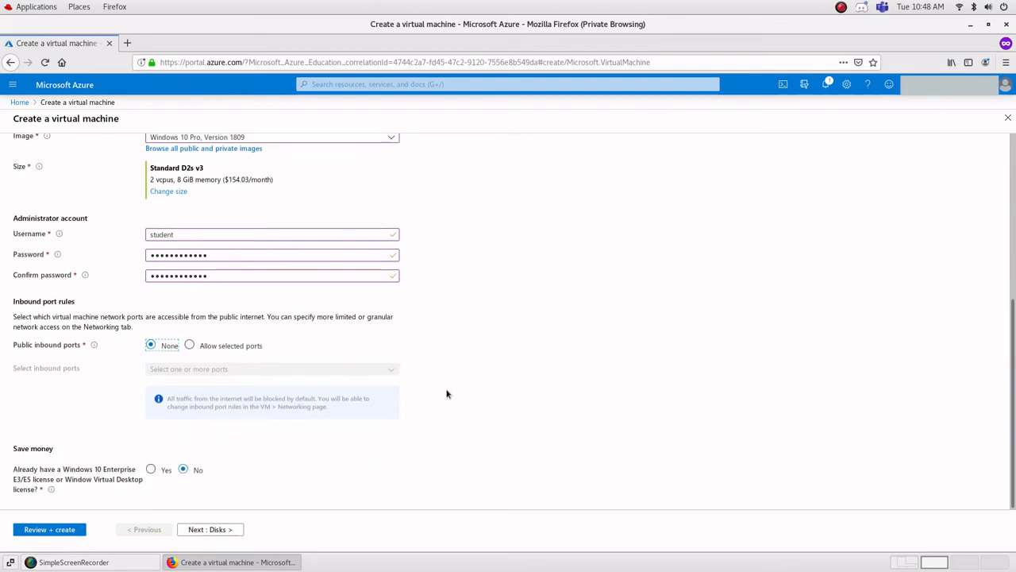
{"action": "left_click", "coordinate": [205, 527]}
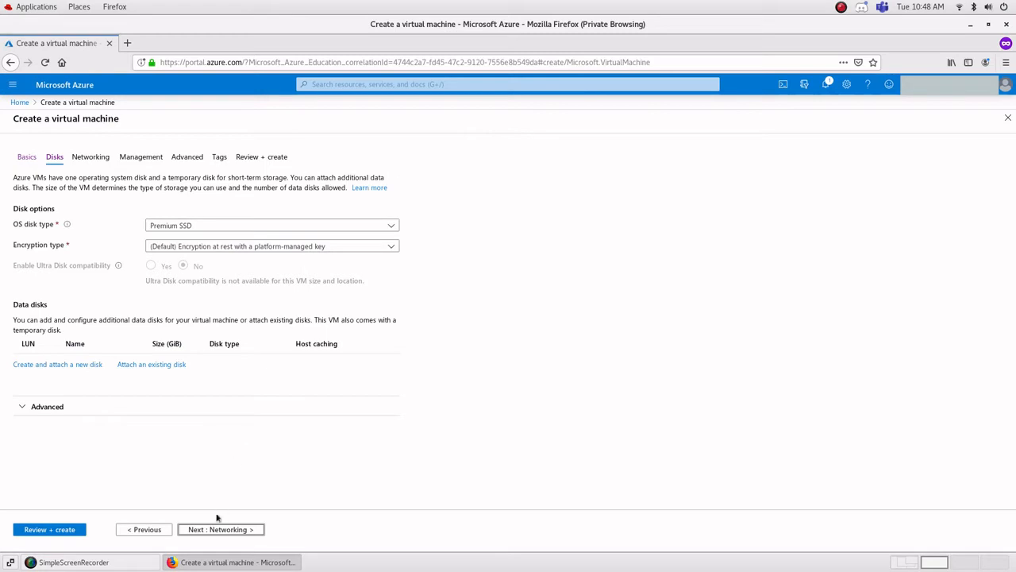
{"action": "left_click", "coordinate": [202, 530]}
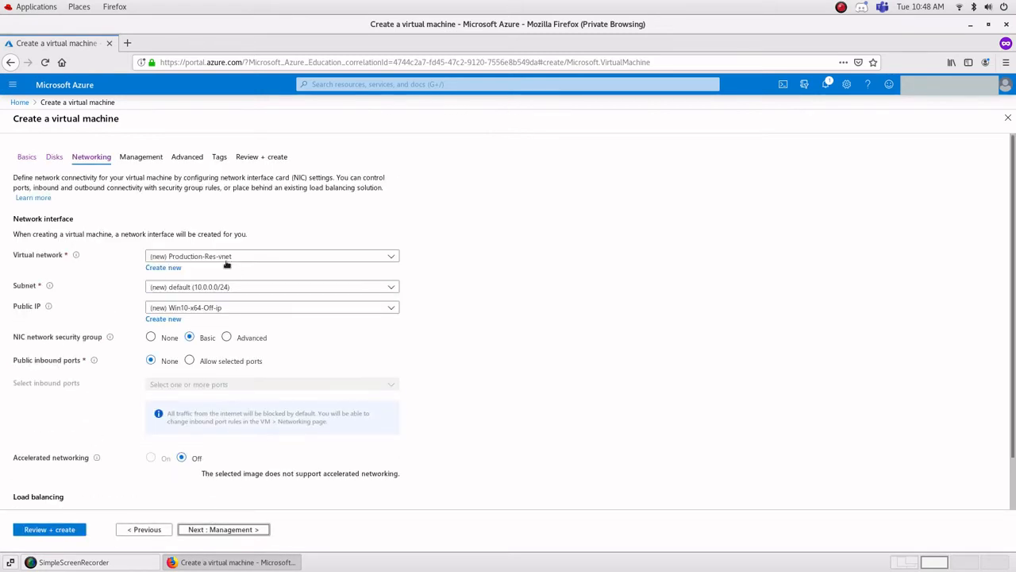
Start a new virtual network and replace its default address range with 10.0.0.0/16.
{"action": "left_click", "coordinate": [164, 269]}
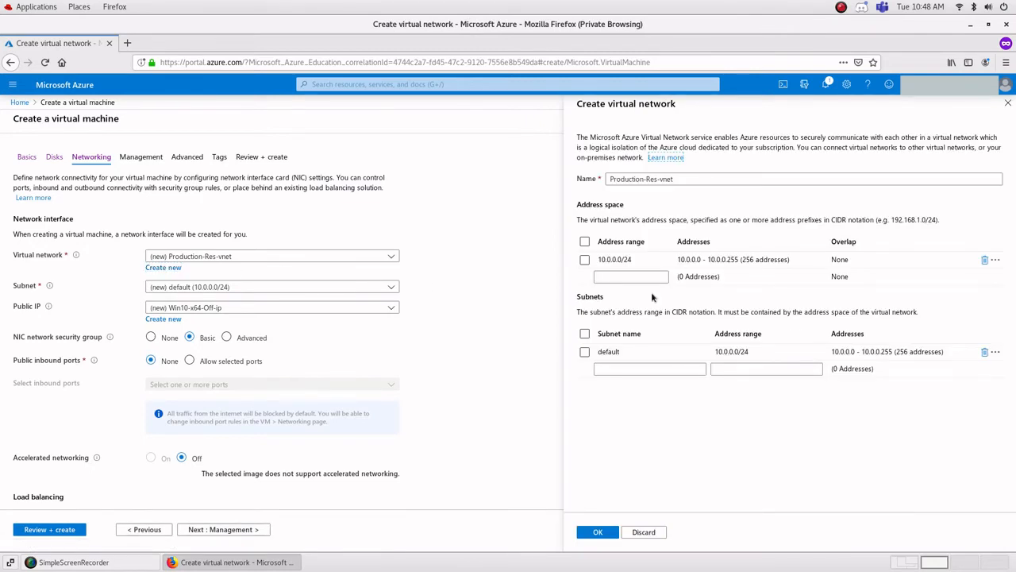
{"action": "left_click", "coordinate": [602, 263]}
{"action": "left_click", "coordinate": [984, 259]}
{"action": "left_click", "coordinate": [628, 255]}
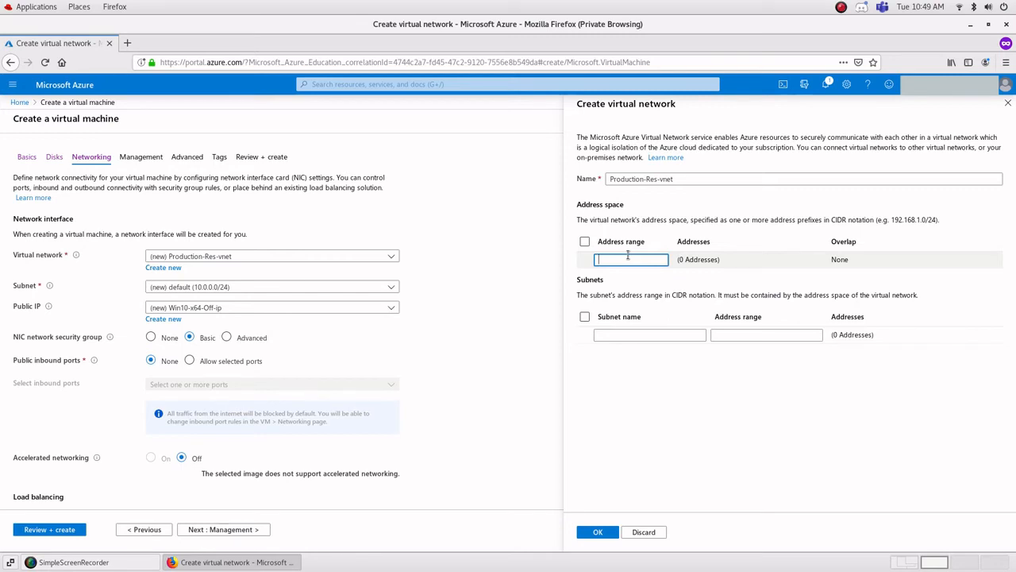
{"action": "type", "text": "10"}
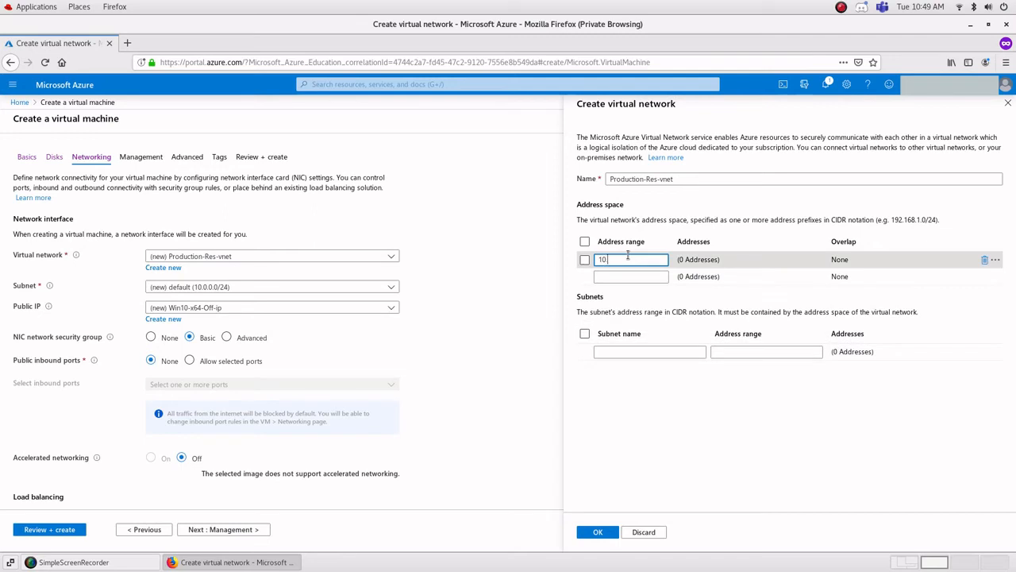
{"action": "type", "text": ".0.0.0/15"}
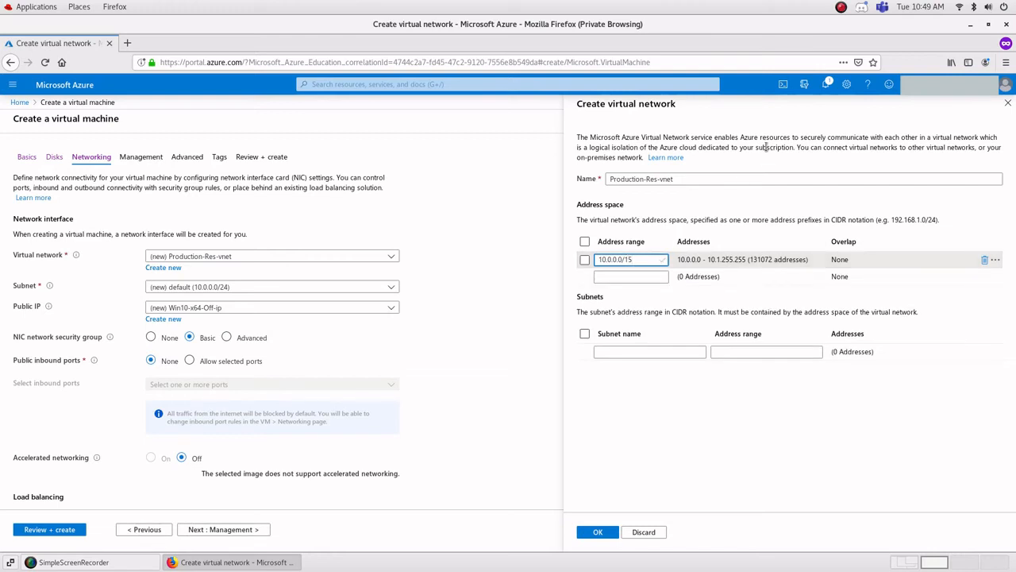
{"action": "key", "text": "BackSpace"}
{"action": "type", "text": "6"}
Add a subnet named Production-Sub with the address range 10.0.0.0/24.
{"action": "left_click", "coordinate": [608, 354]}
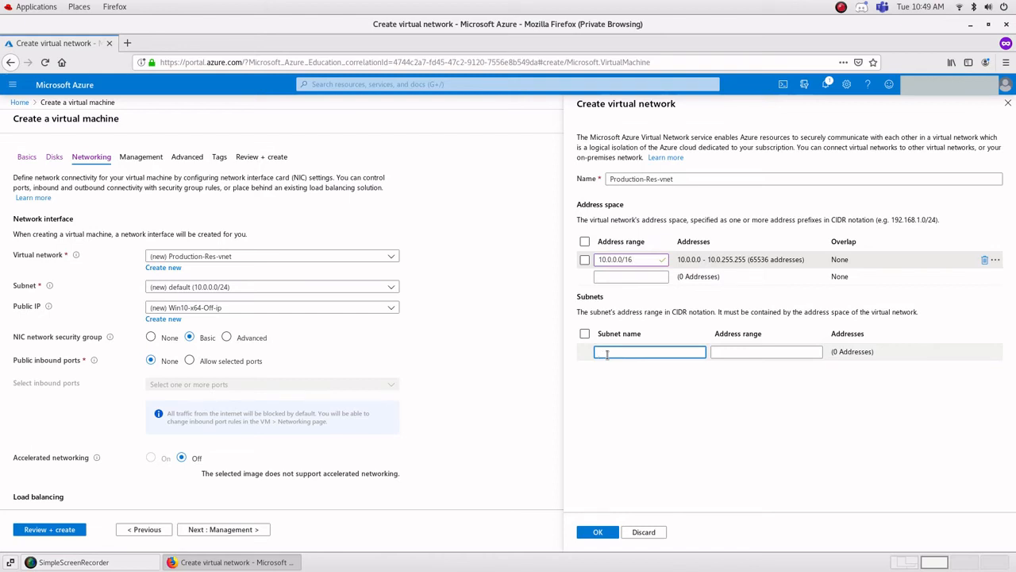
{"action": "type", "text": "Production"}
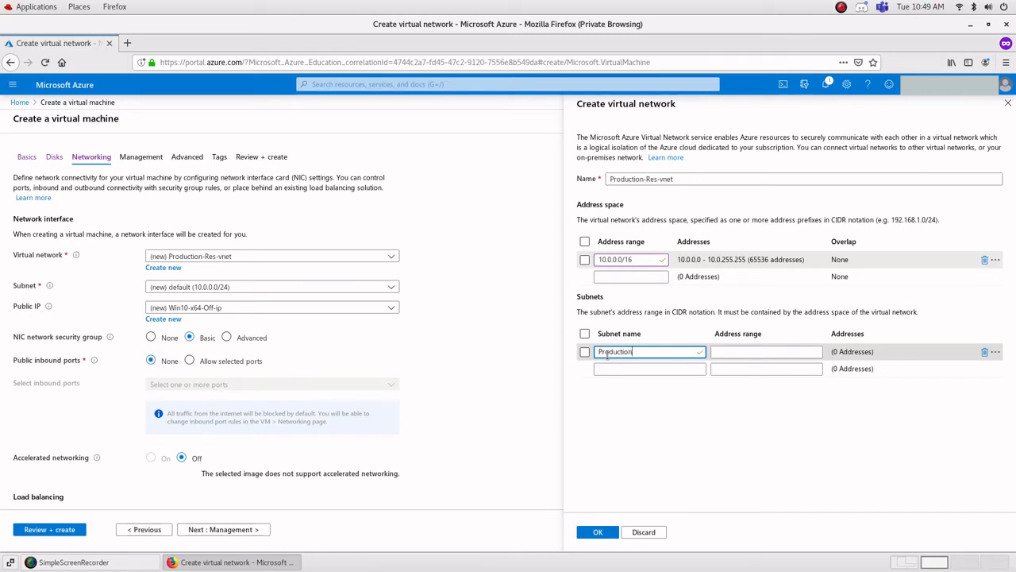
{"action": "type", "text": "-Sub"}
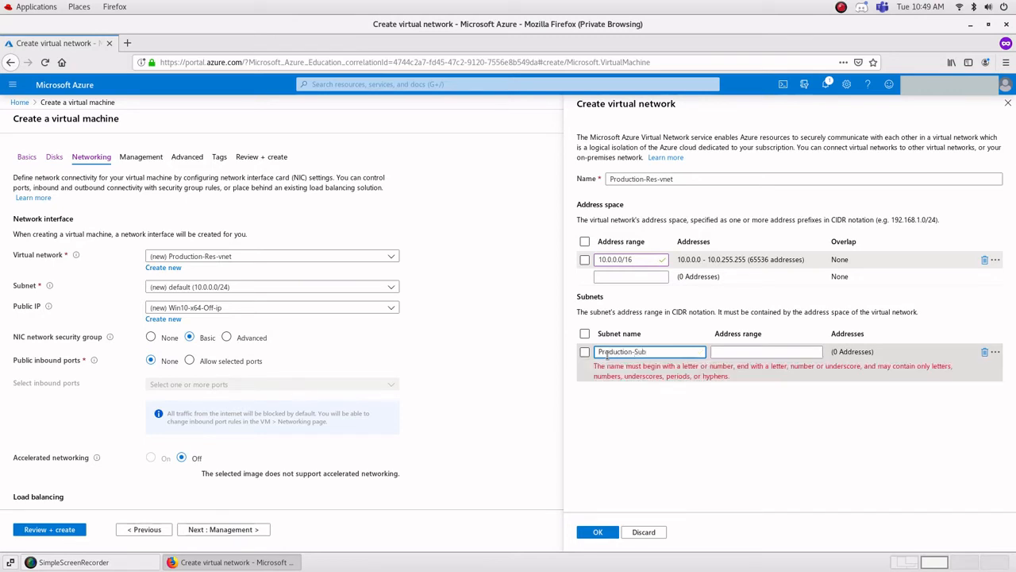
{"action": "key", "text": "Tab"}
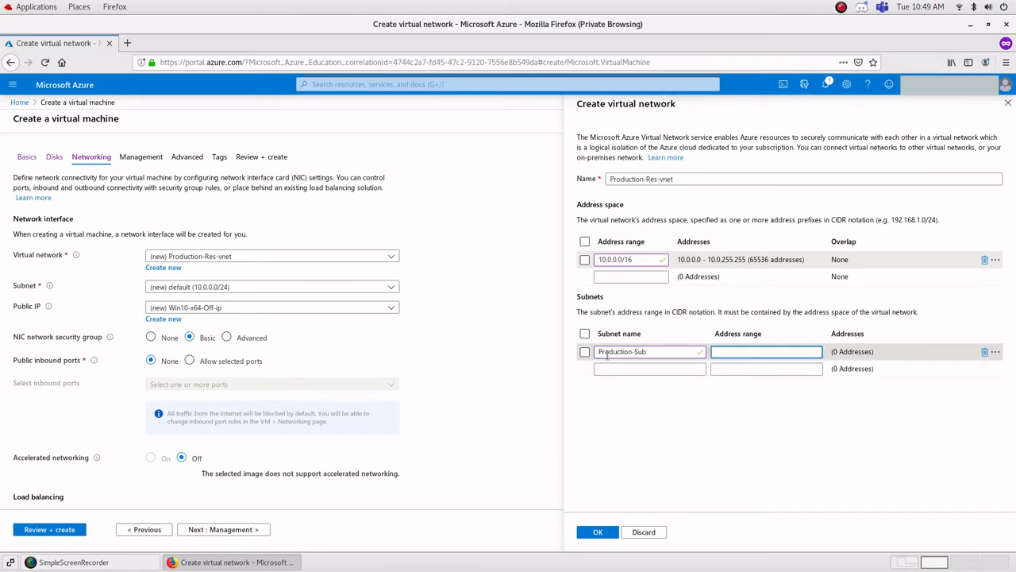
{"action": "type", "text": "10"}
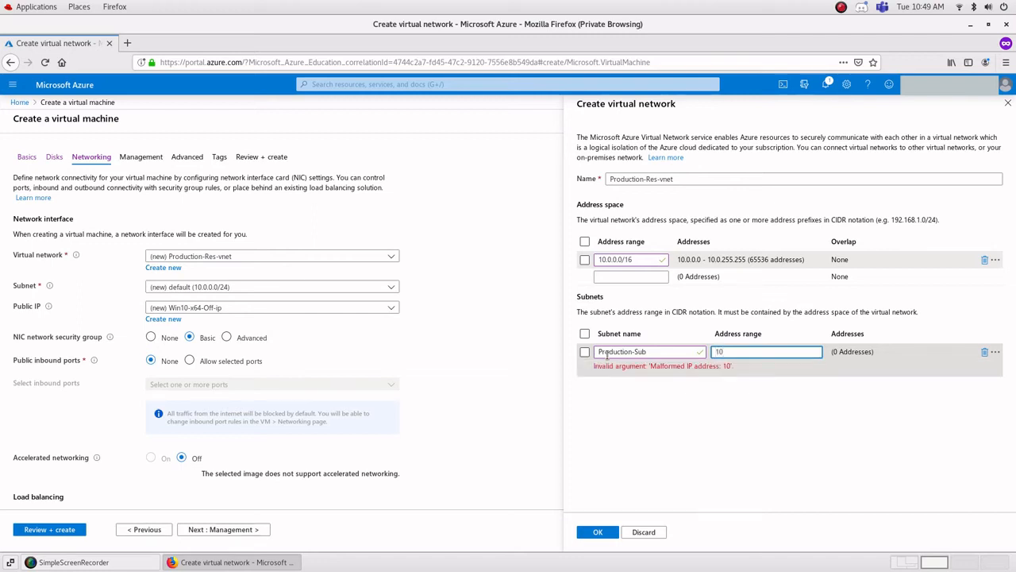
{"action": "type", "text": ".0.0.0/24"}
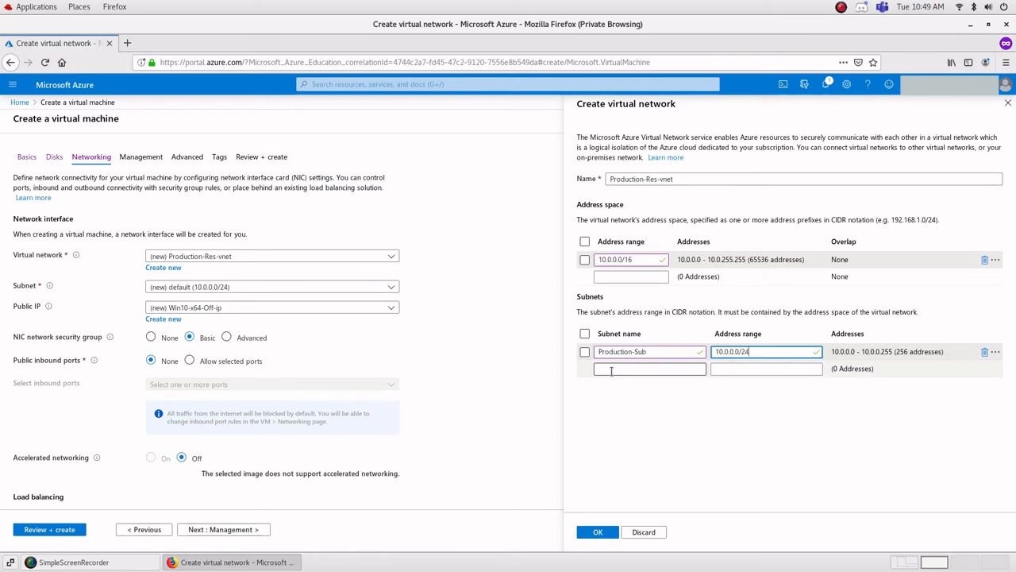
Add a second subnet named AzureBastionSubnet with the address range 10.0.0.1/24.
{"action": "left_click", "coordinate": [612, 370]}
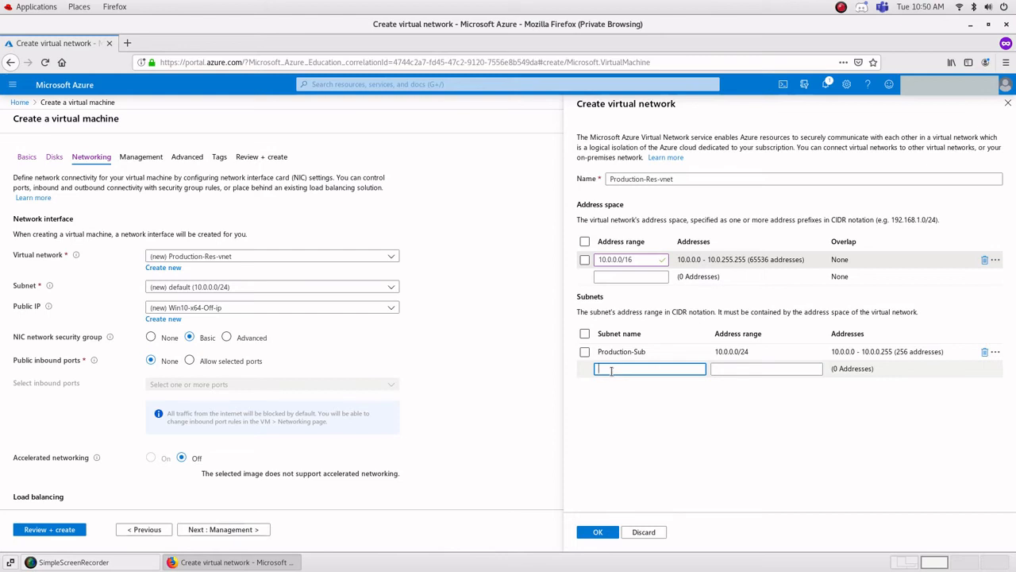
{"action": "type", "text": "A"}
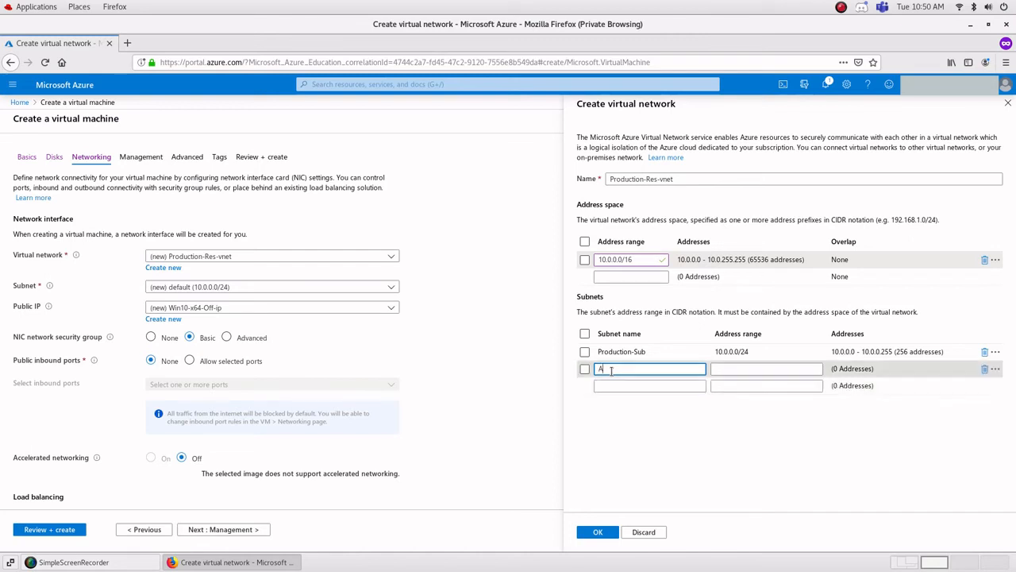
{"action": "type", "text": "zureBastionS"}
{"action": "type", "text": "ubnet"}
{"action": "key", "text": "Tab"}
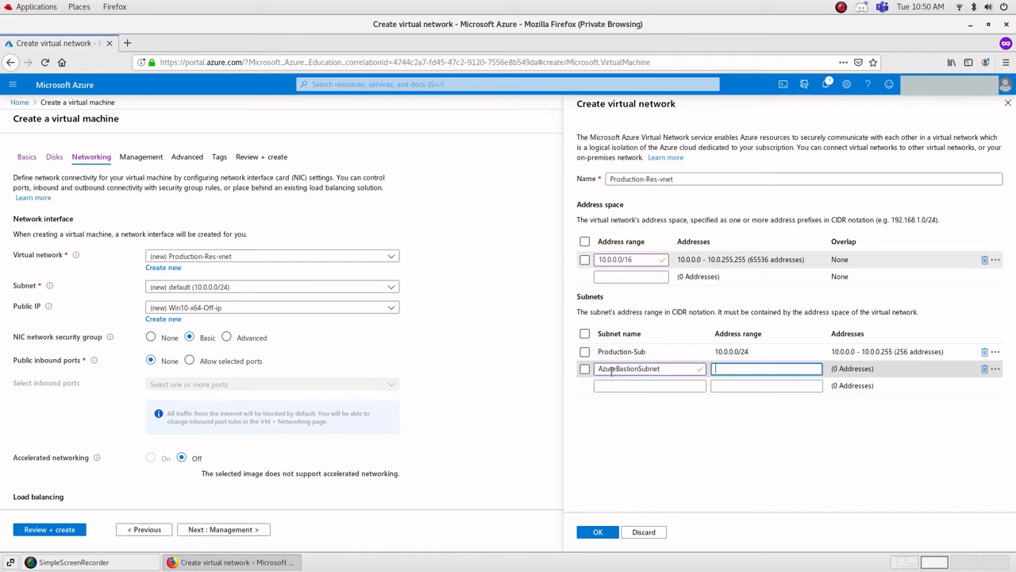
{"action": "type", "text": "10.0"}
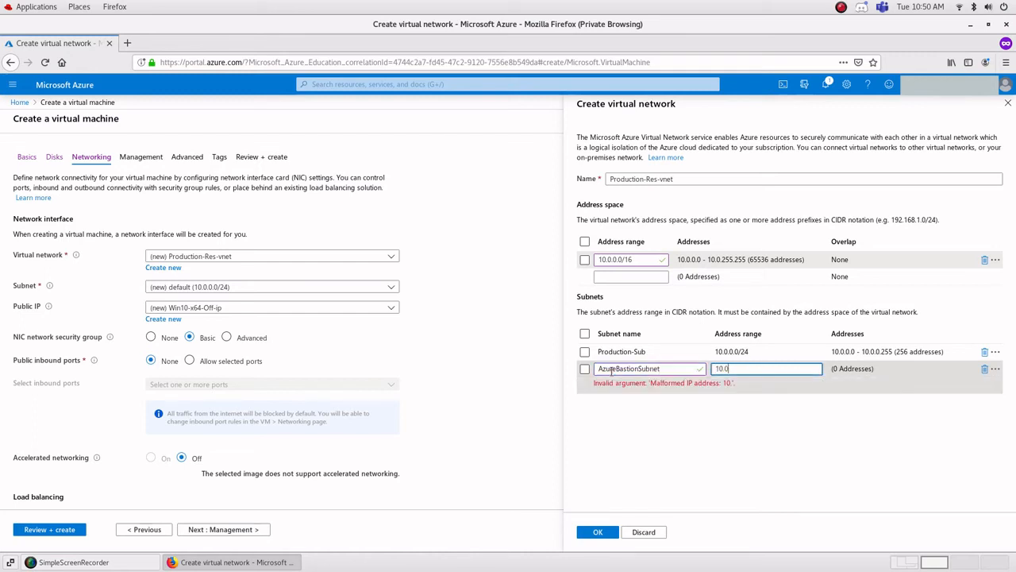
{"action": "type", "text": ".0.1/24"}
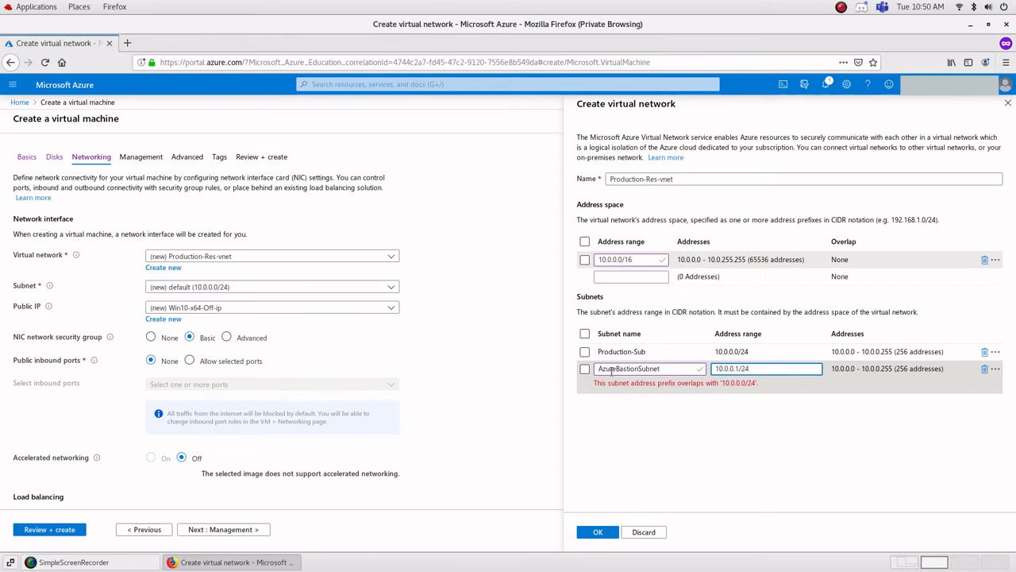
Change the AzureBastionSubnet address range to 10.0.1.0/24 and save the virtual network settings.
{"action": "key", "text": "BackSpace"}
{"action": "key", "text": "BackSpace"}
{"action": "key", "text": "BackSpace"}
{"action": "key", "text": "BackSpace"}
{"action": "key", "text": "BackSpace"}
{"action": "key", "text": "BackSpace"}
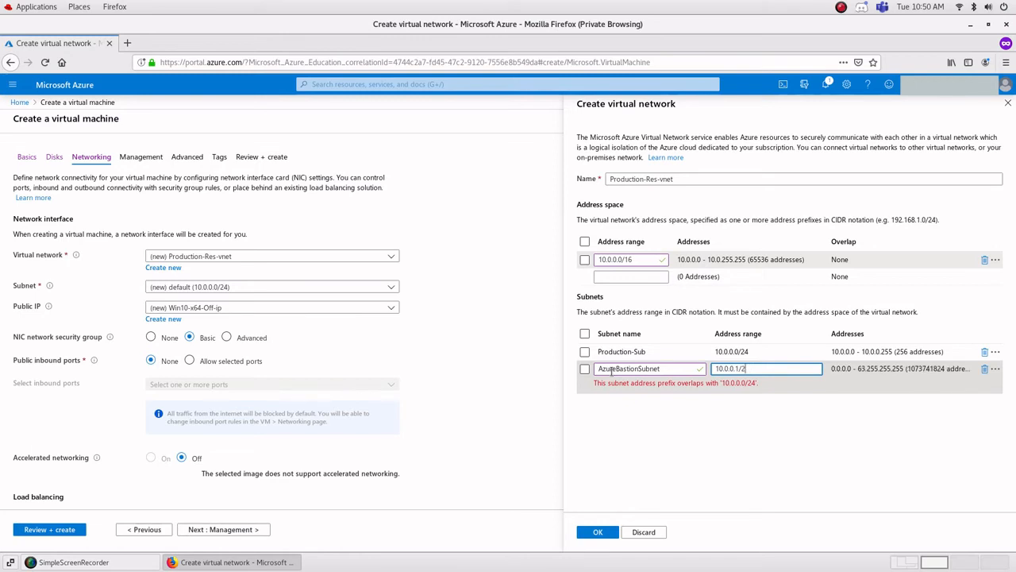
{"action": "type", "text": "2"}
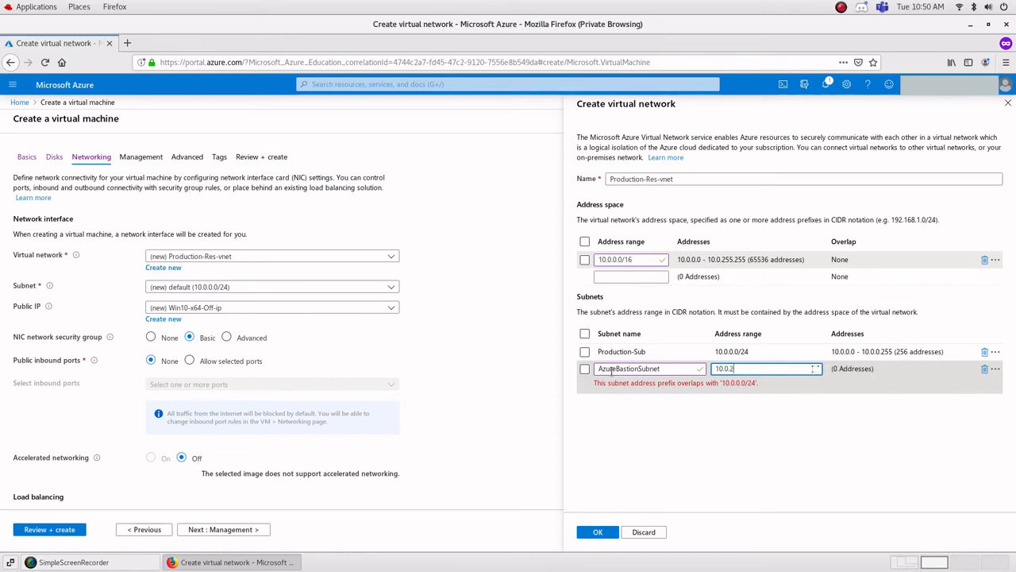
{"action": "key", "text": "BackSpace"}
{"action": "type", "text": "1.0/25"}
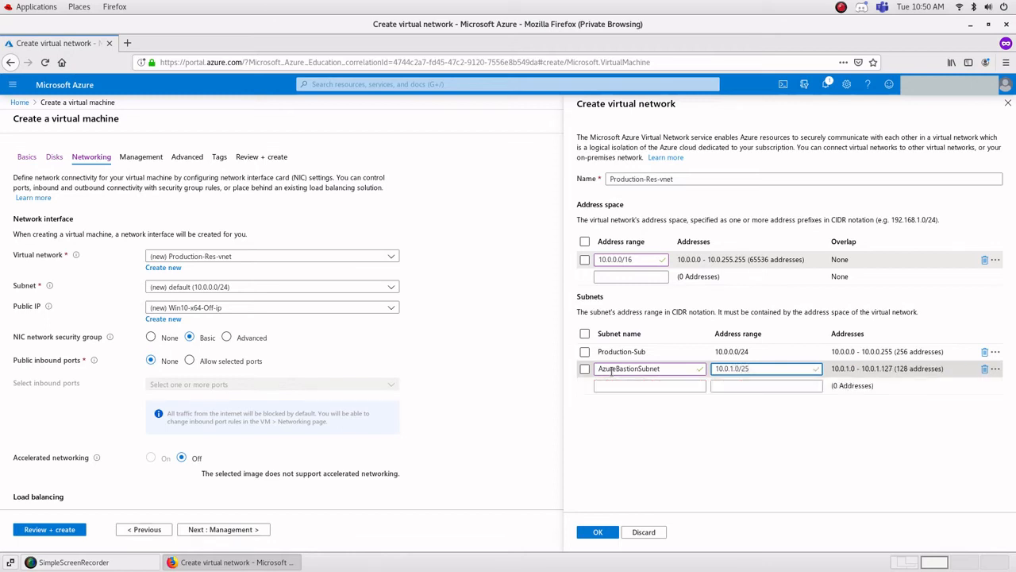
{"action": "key", "text": "BackSpace"}
{"action": "type", "text": "4"}
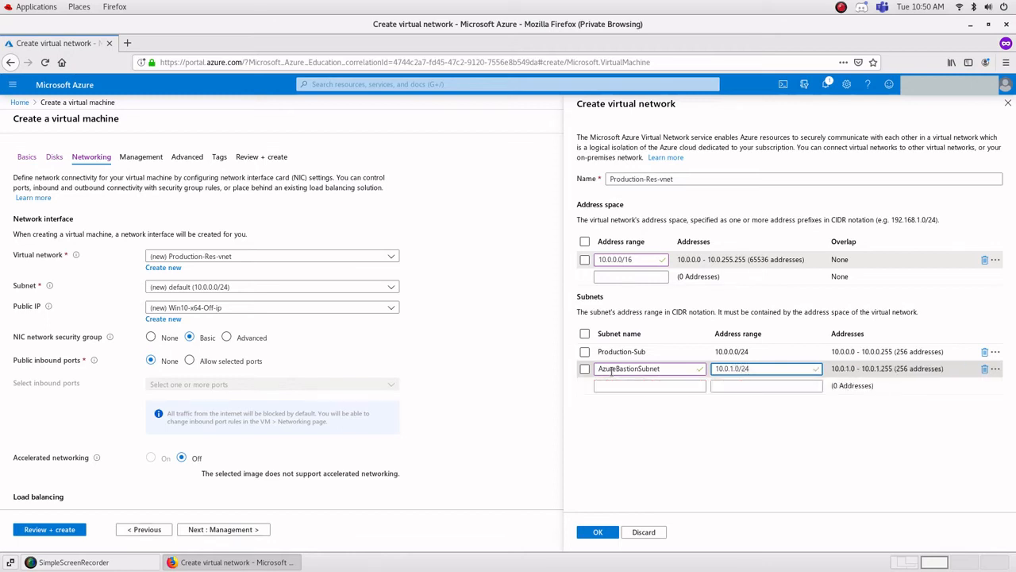
{"action": "left_click", "coordinate": [631, 506]}
{"action": "left_click", "coordinate": [601, 532]}
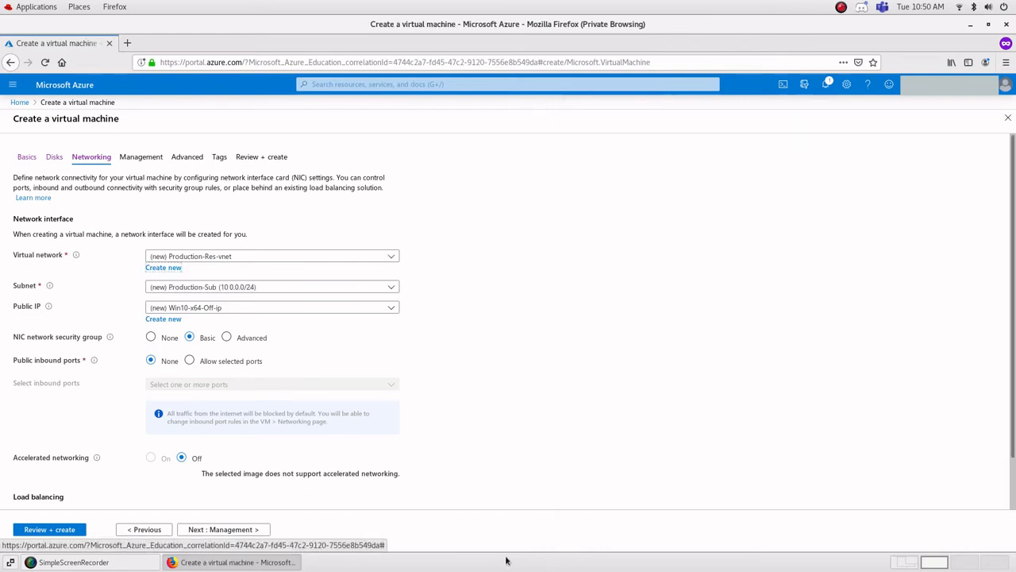
Select Production-Sub as the virtual machine's subnet, set its public IP to None, and continue to the management settings.
{"action": "left_click", "coordinate": [272, 291]}
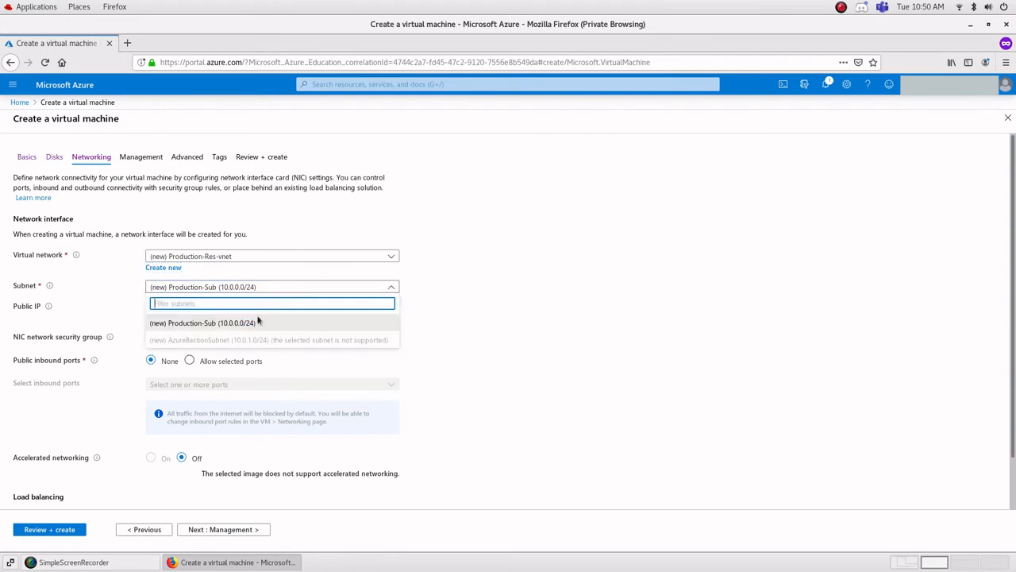
{"action": "left_click", "coordinate": [282, 320]}
{"action": "left_click", "coordinate": [289, 308]}
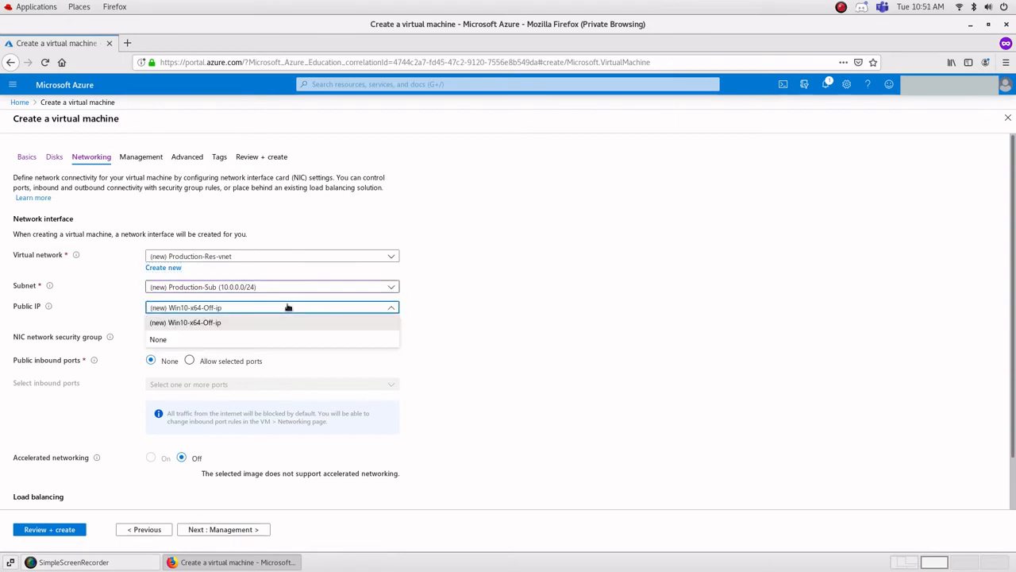
{"action": "left_click", "coordinate": [242, 340]}
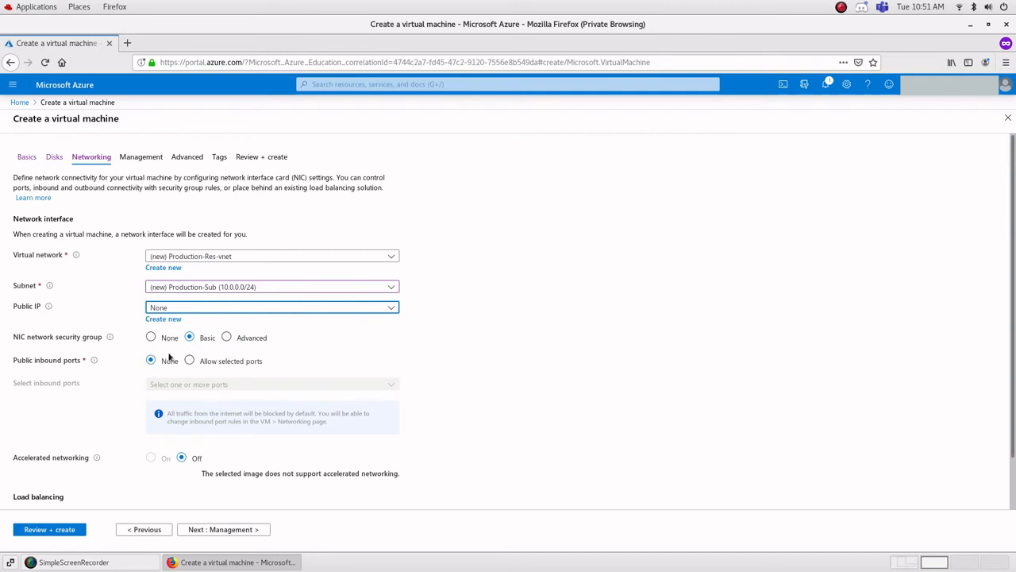
{"action": "scroll", "coordinate": [272, 454], "scroll_direction": "down", "scroll_amount": 1}
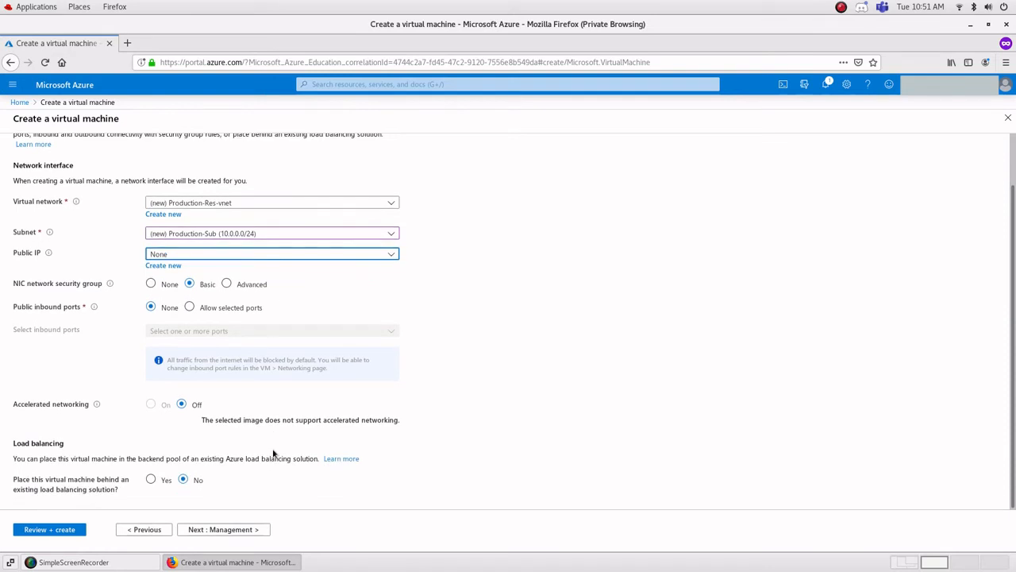
{"action": "left_click", "coordinate": [223, 530]}
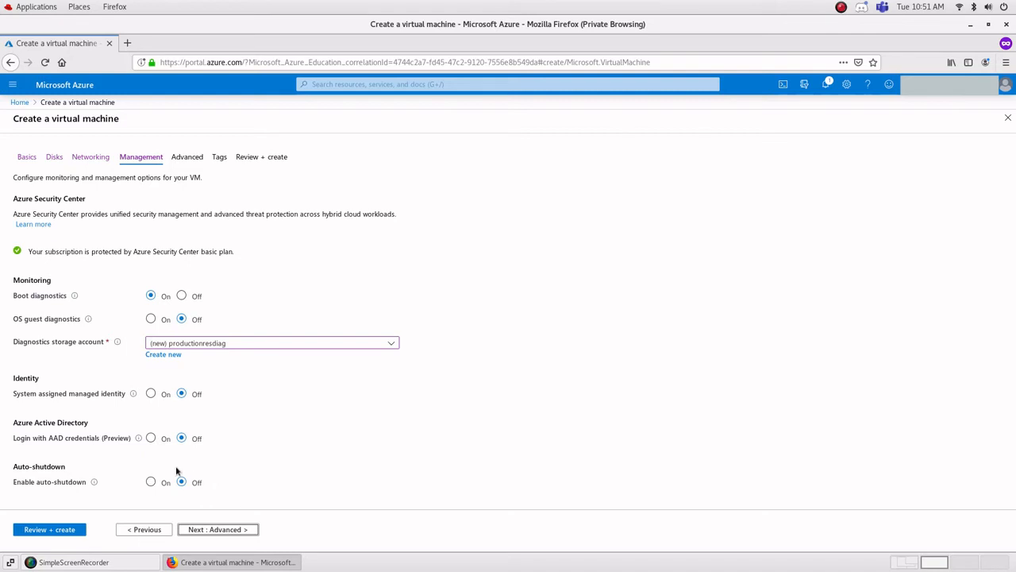
Enable auto-shutdown for the virtual machine and set the shutdown time to 12:00:00 AM.
{"action": "left_click", "coordinate": [151, 481]}
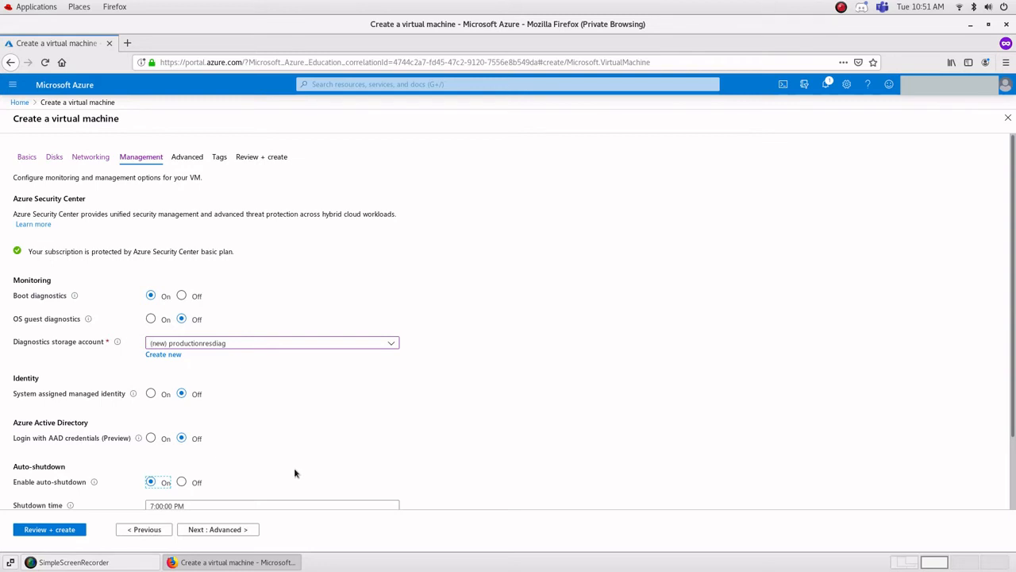
{"action": "scroll", "coordinate": [296, 470], "scroll_direction": "down", "scroll_amount": 1}
{"action": "scroll", "coordinate": [296, 471], "scroll_direction": "down", "scroll_amount": 2}
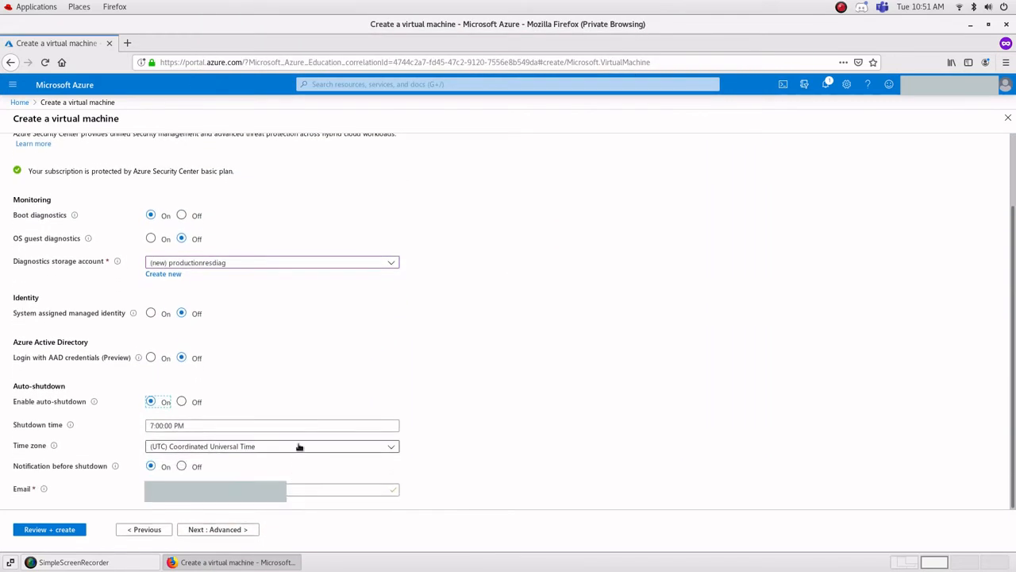
{"action": "left_click", "coordinate": [154, 426]}
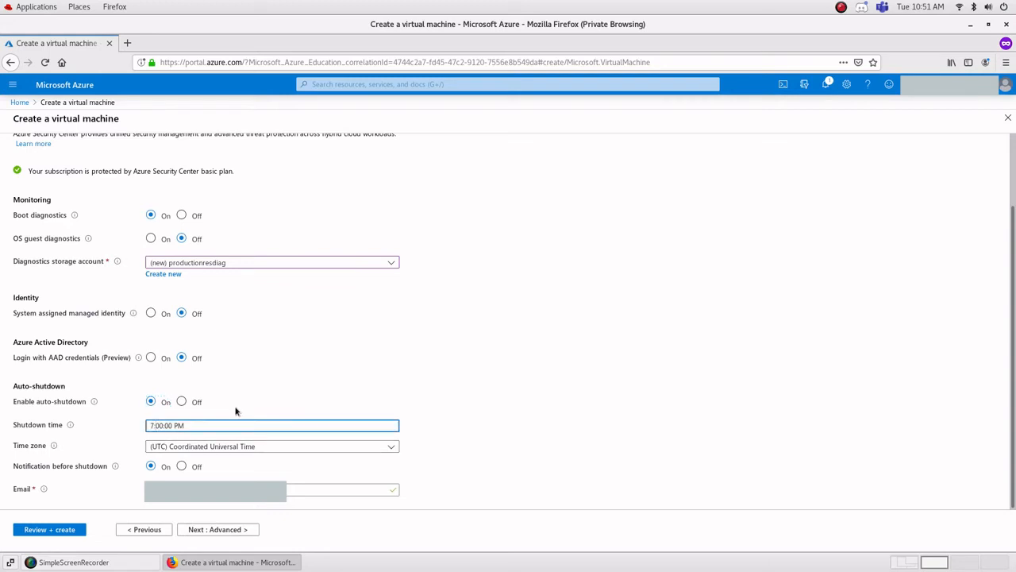
{"action": "key", "text": "BackSpace"}
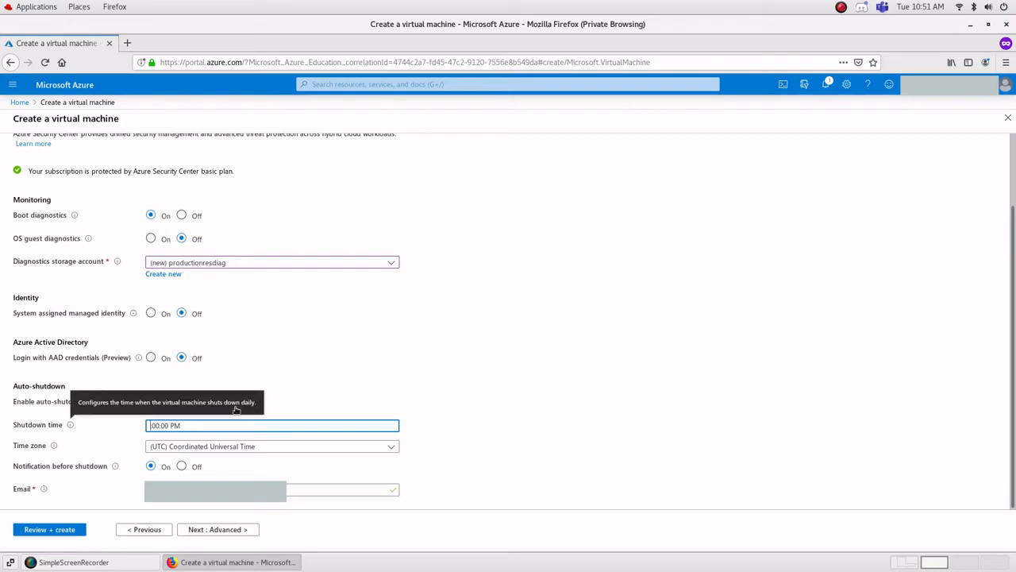
{"action": "type", "text": "23"}
{"action": "key", "text": "BackSpace"}
{"action": "key", "text": "BackSpace"}
{"action": "type", "text": "12"}
{"action": "key", "text": "Right"}
{"action": "key", "text": "Right"}
{"action": "key", "text": "Right"}
{"action": "key", "text": "Right"}
{"action": "key", "text": "Right"}
{"action": "key", "text": "Right"}
{"action": "key", "text": "Right"}
{"action": "key", "text": "Right"}
{"action": "key", "text": "Right"}
{"action": "key", "text": "BackSpace"}
{"action": "key", "text": "BackSpace"}
{"action": "type", "text": "AM"}
Set the auto-shutdown time zone to (UTC-06:00) Central Time (US & Canada) and turn off the notification before shutdown.
{"action": "left_click", "coordinate": [278, 446]}
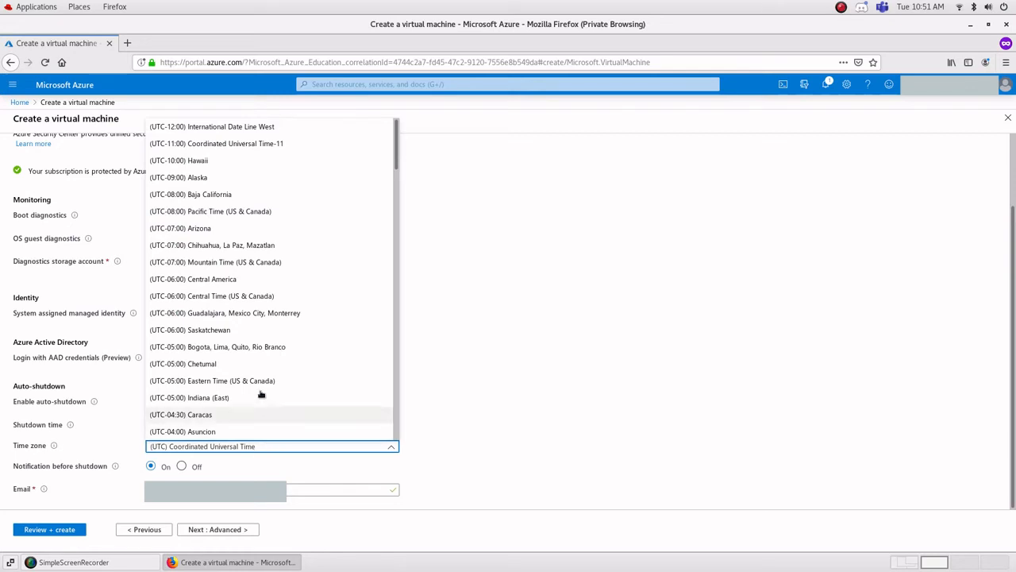
{"action": "left_click", "coordinate": [254, 297]}
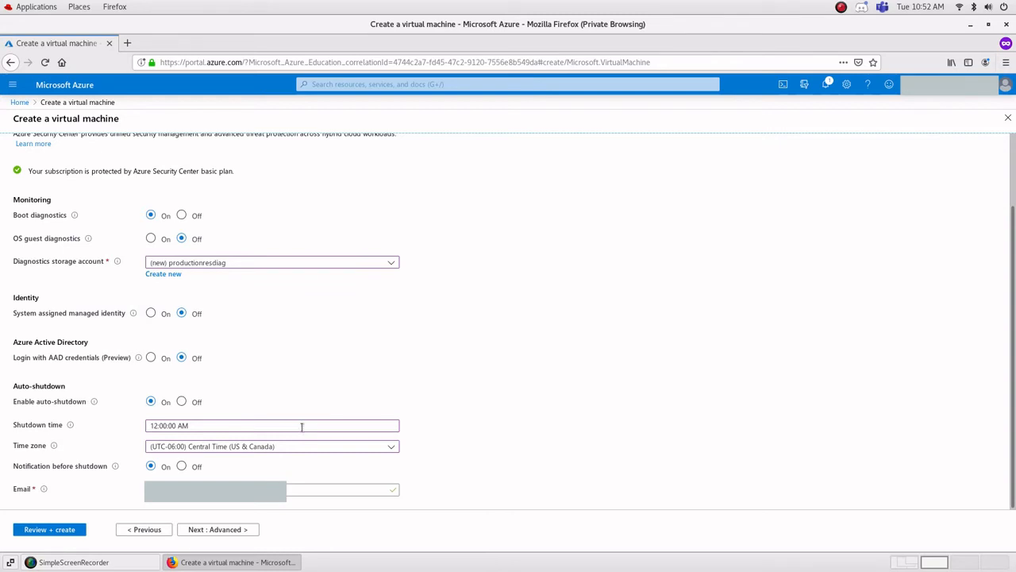
{"action": "left_click", "coordinate": [192, 467]}
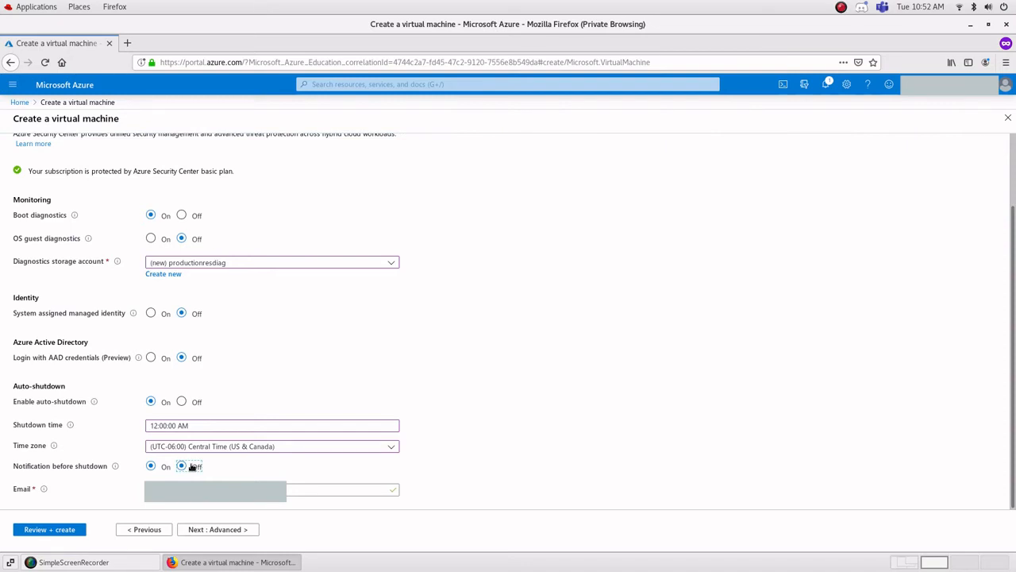
{"action": "left_click", "coordinate": [192, 467]}
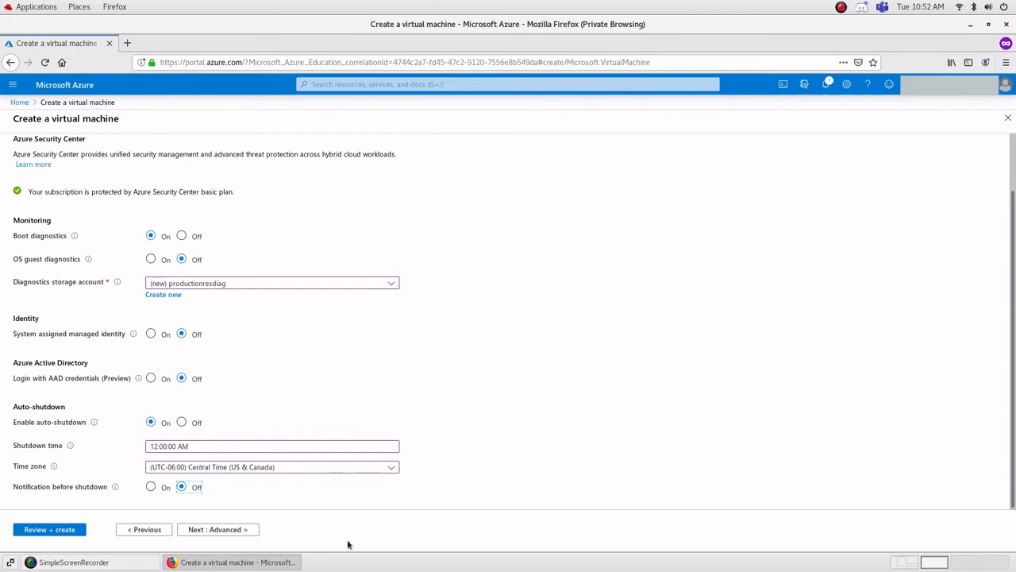
Leave the advanced and tag settings at their defaults, review the configuration summary, and create the virtual machine.
{"action": "left_click", "coordinate": [227, 530]}
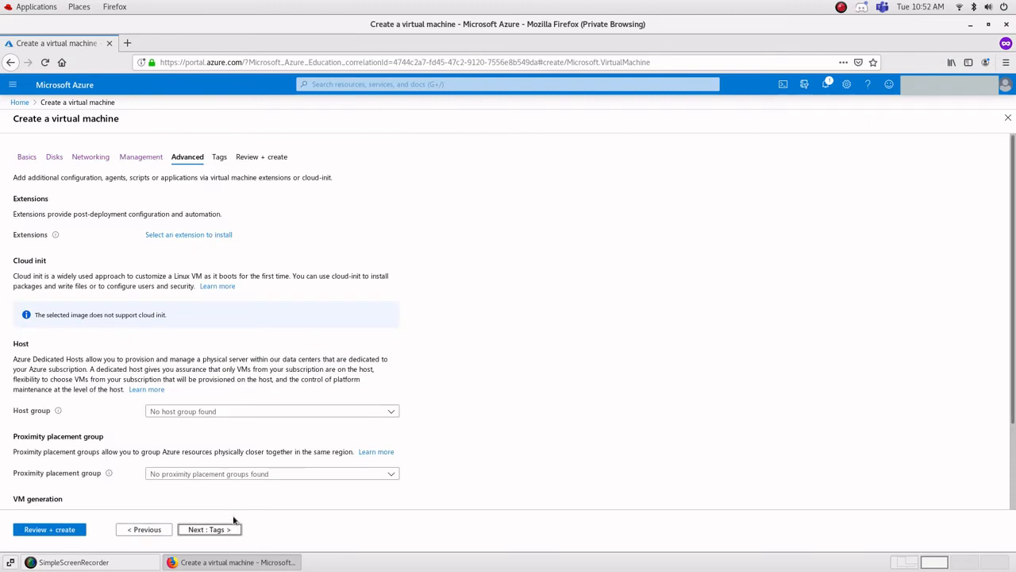
{"action": "left_click", "coordinate": [230, 528]}
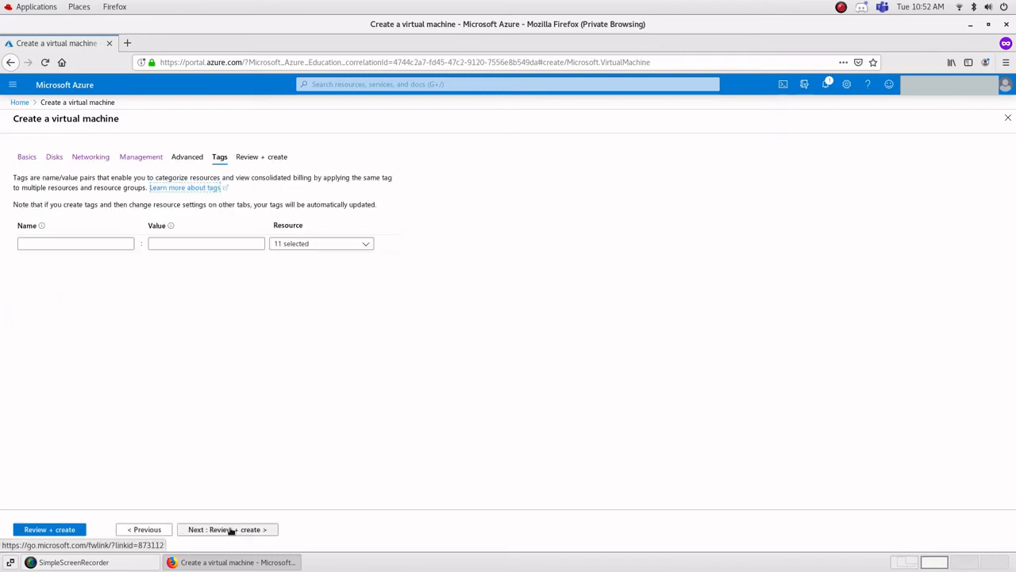
{"action": "left_click", "coordinate": [230, 530]}
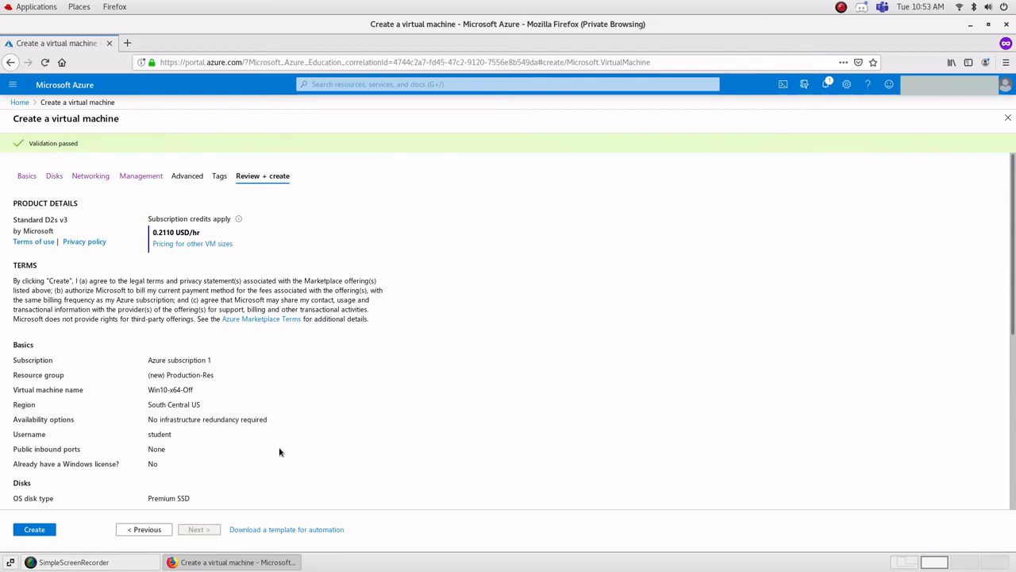
{"action": "scroll", "coordinate": [278, 454], "scroll_direction": "down", "scroll_amount": 3}
{"action": "left_click", "coordinate": [30, 529]}
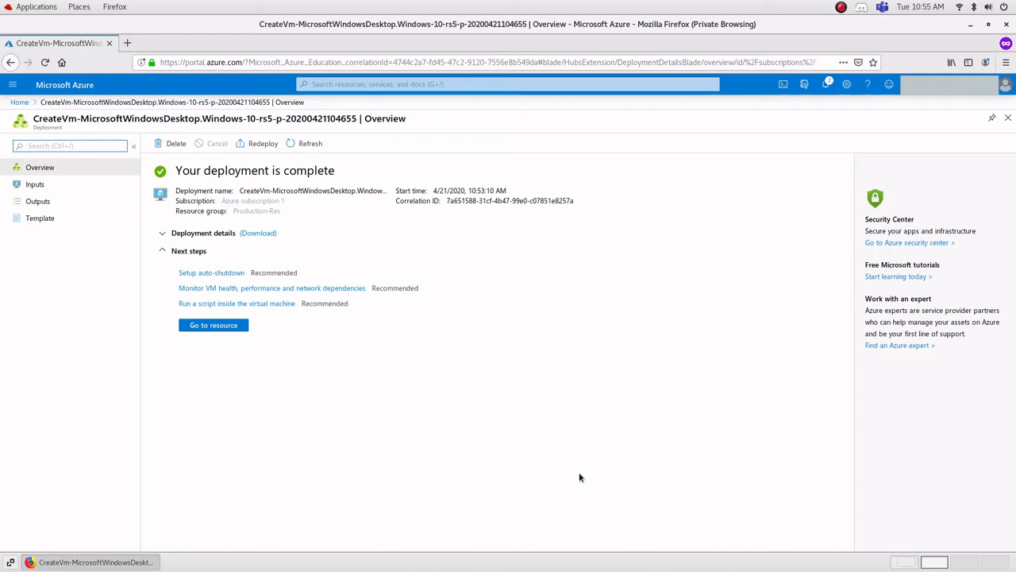
Search the portal for Bastion, open the Bastions service, and start creating a new Bastion.
{"action": "left_click", "coordinate": [487, 86]}
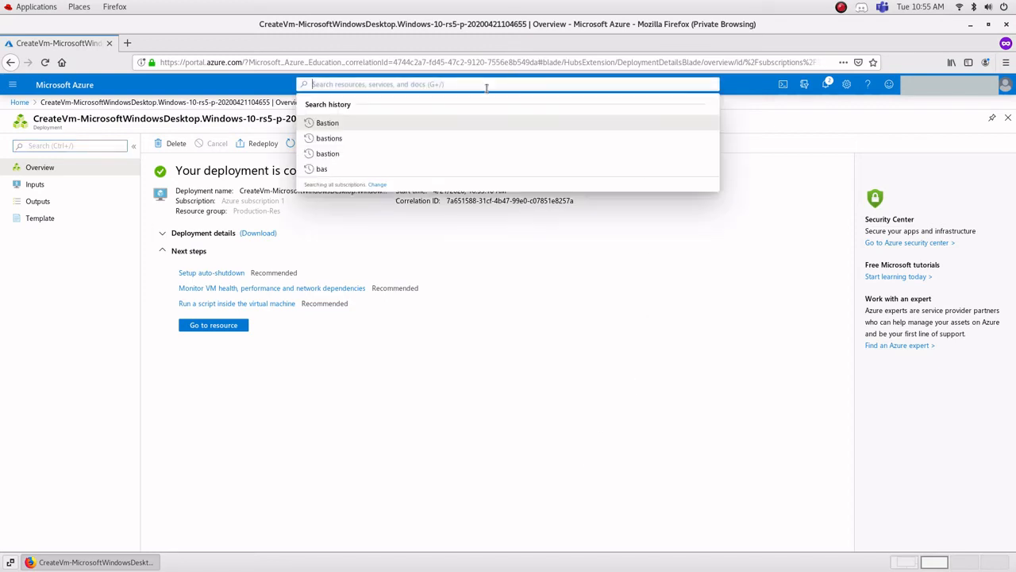
{"action": "type", "text": "B"}
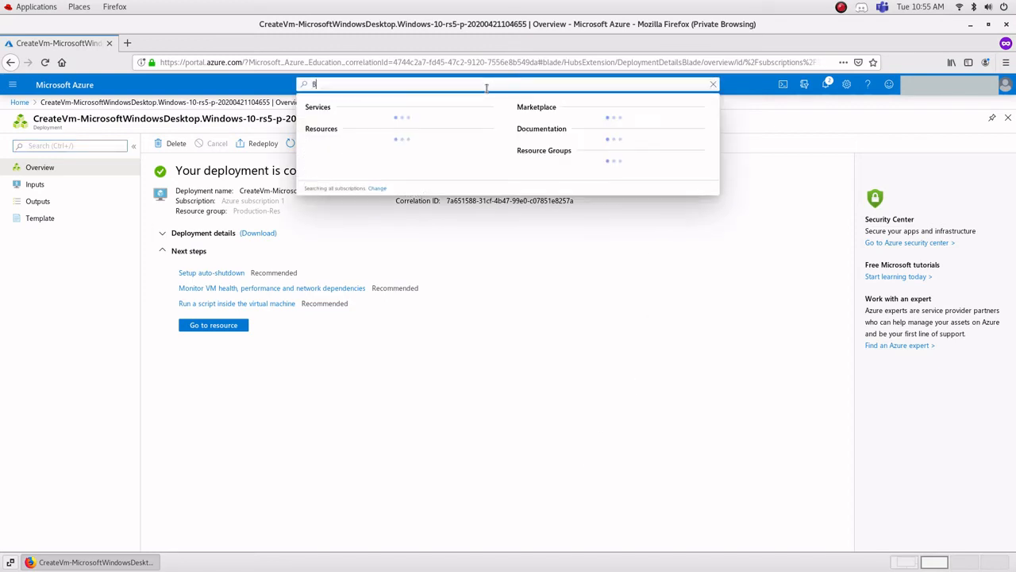
{"action": "type", "text": "astion"}
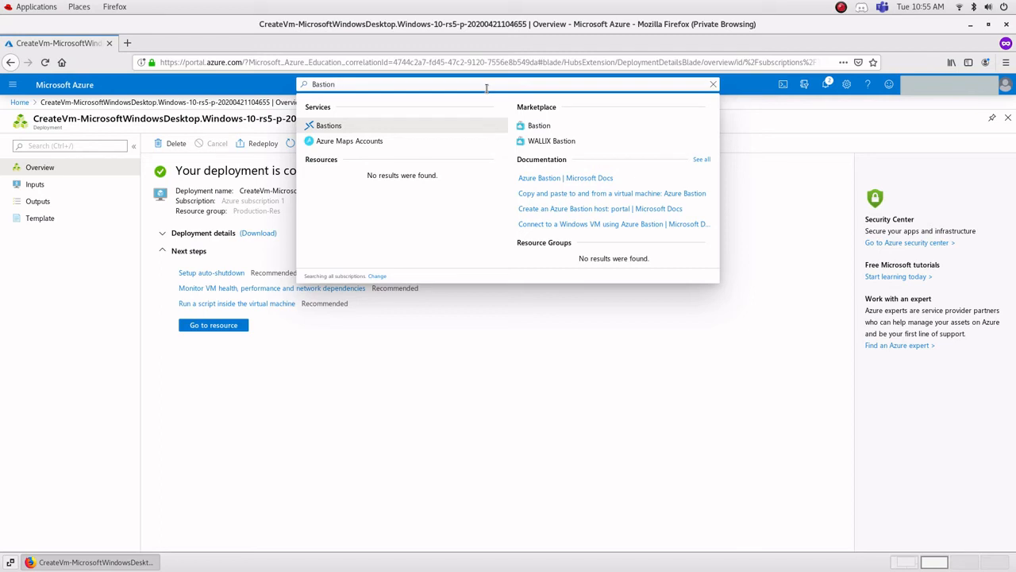
{"action": "left_click", "coordinate": [325, 127]}
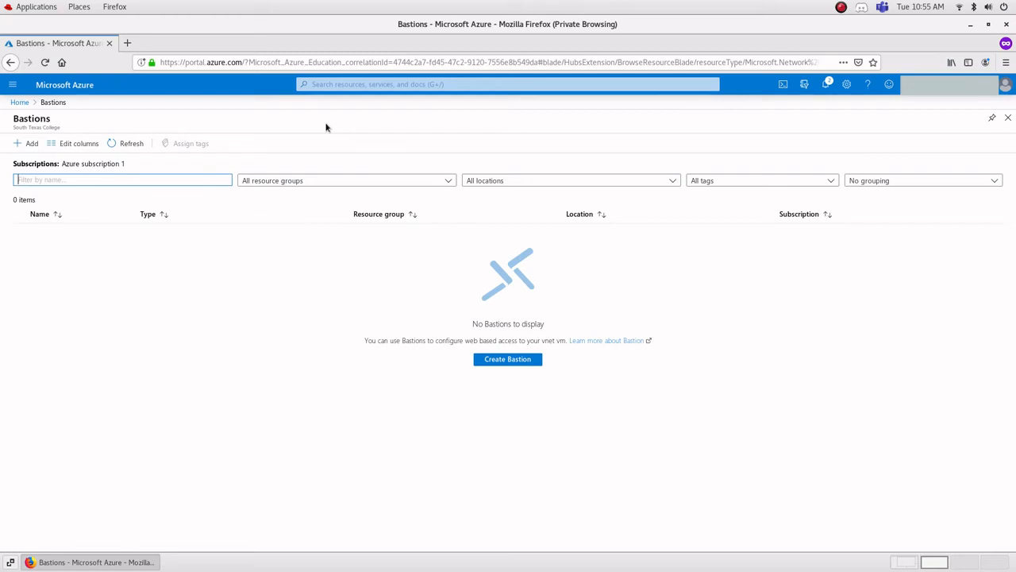
{"action": "left_click", "coordinate": [25, 143]}
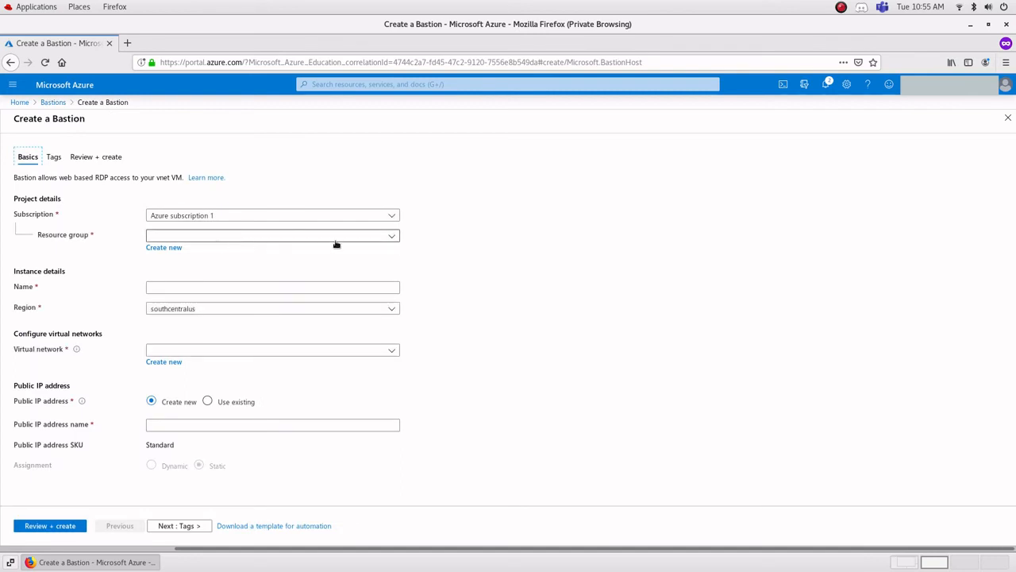
Assign the Bastion to the Production-Res resource group and name it Bastion-Production.
{"action": "left_click", "coordinate": [391, 238]}
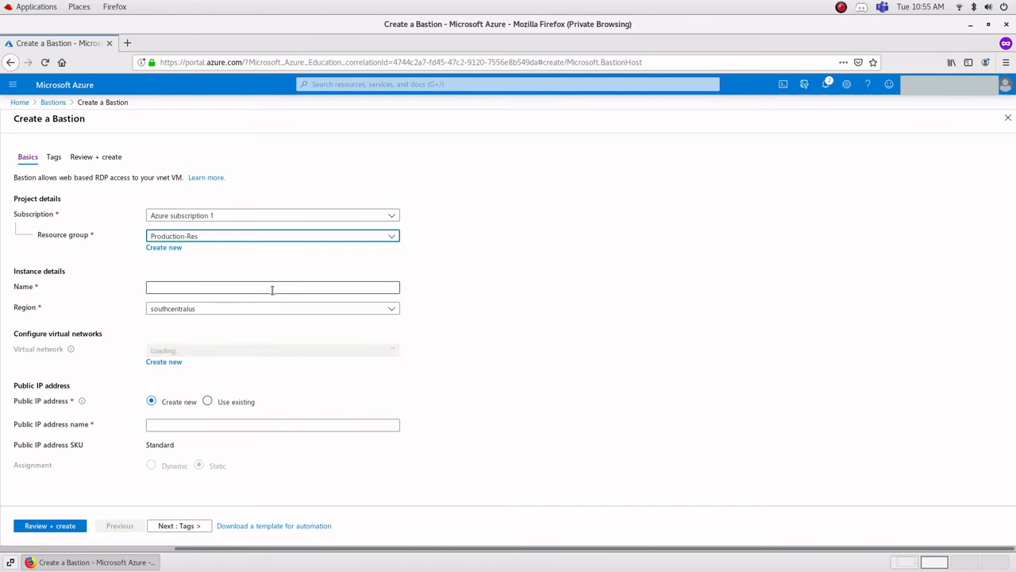
{"action": "left_click", "coordinate": [272, 287]}
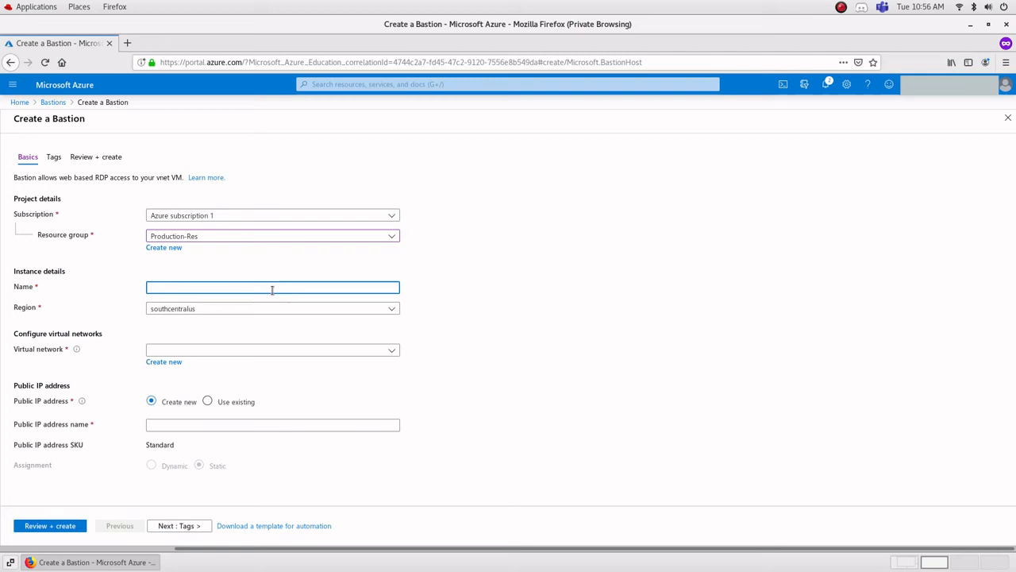
{"action": "type", "text": "Bastion-Pro"}
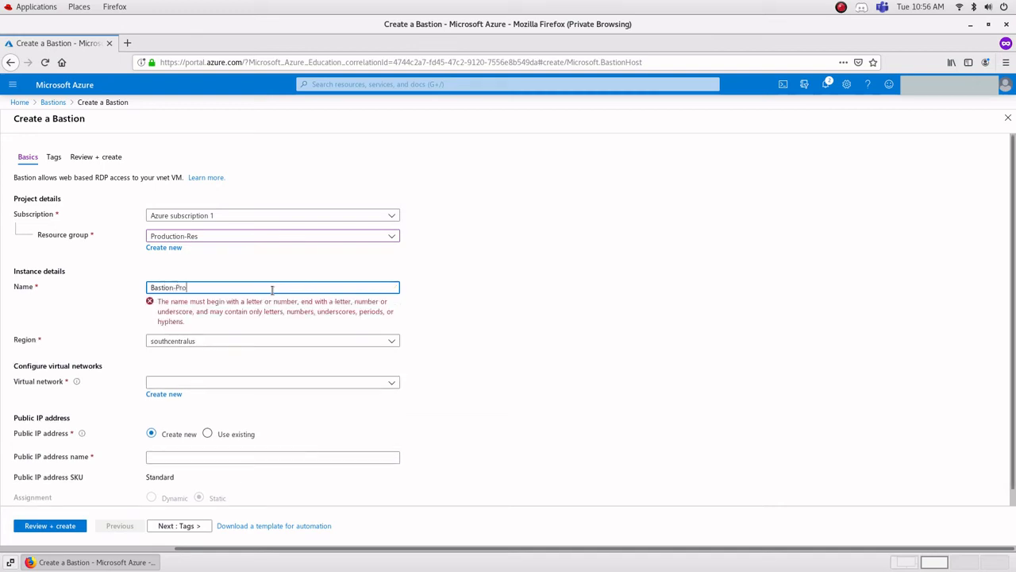
{"action": "type", "text": "duction"}
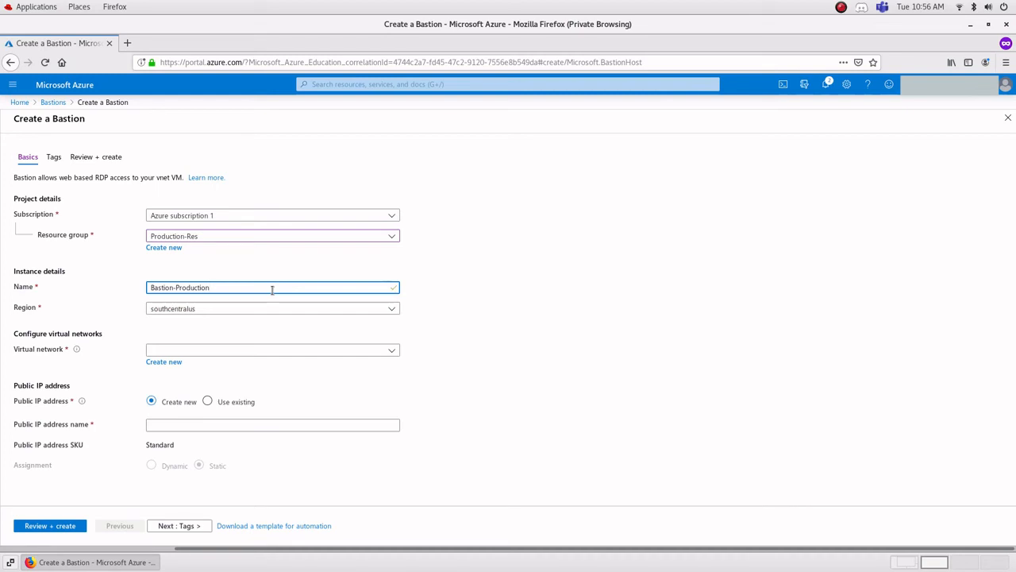
Place the Bastion on the Production-Res-vnet virtual network and create it without adding tags.
{"action": "left_click", "coordinate": [269, 351]}
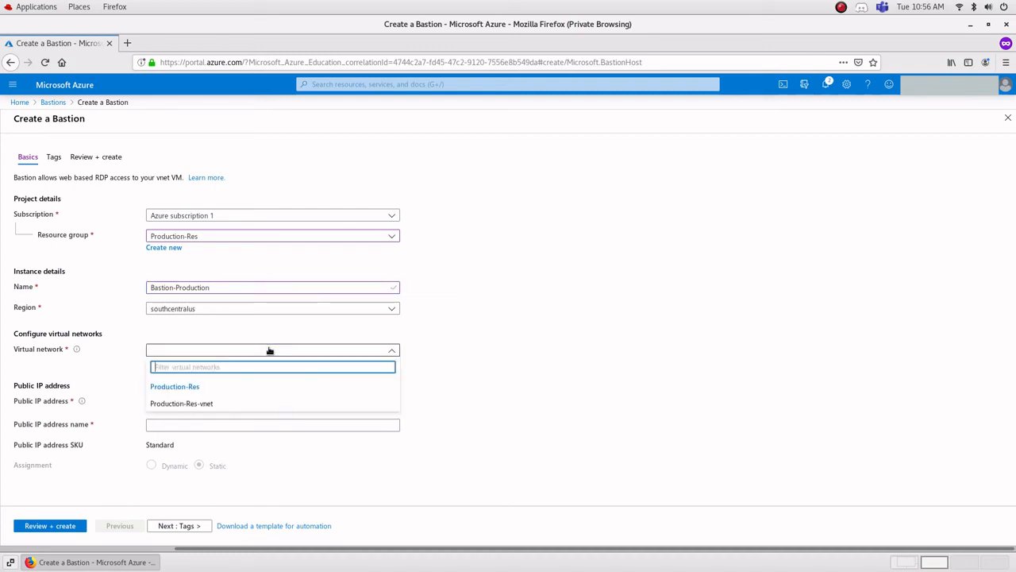
{"action": "left_click", "coordinate": [219, 405]}
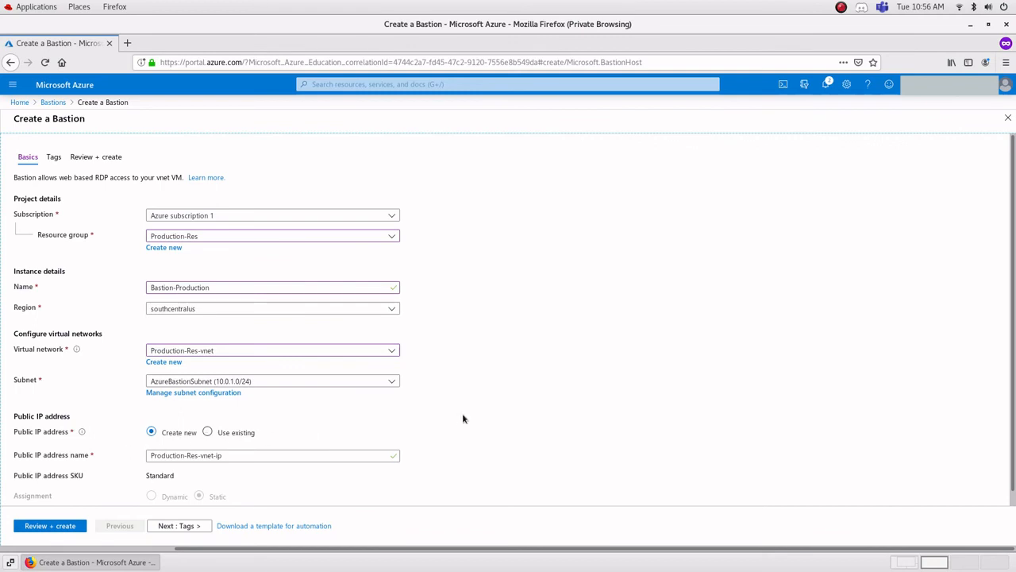
{"action": "scroll", "coordinate": [464, 418], "scroll_direction": "down", "scroll_amount": 1}
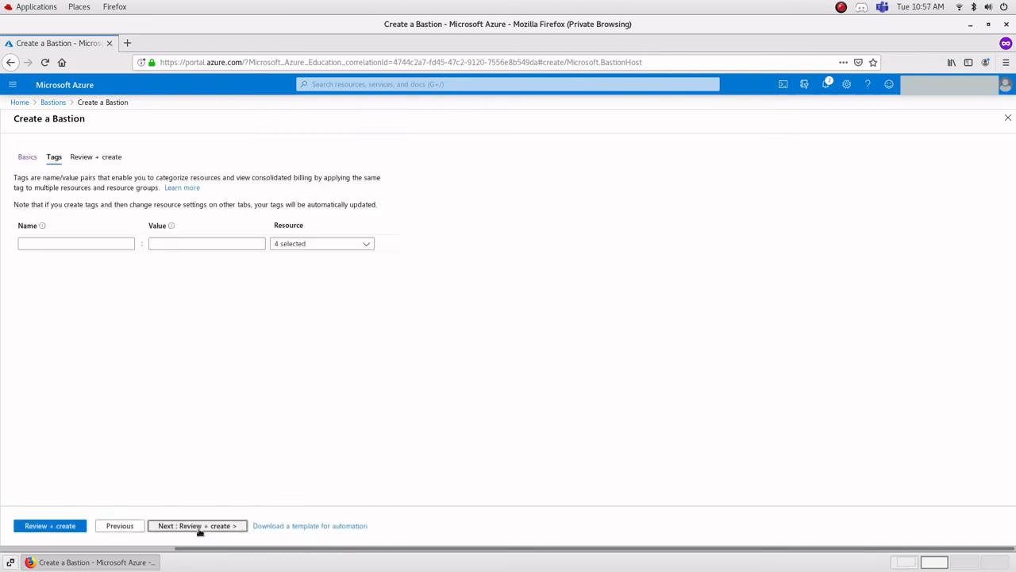
{"action": "left_click", "coordinate": [198, 526]}
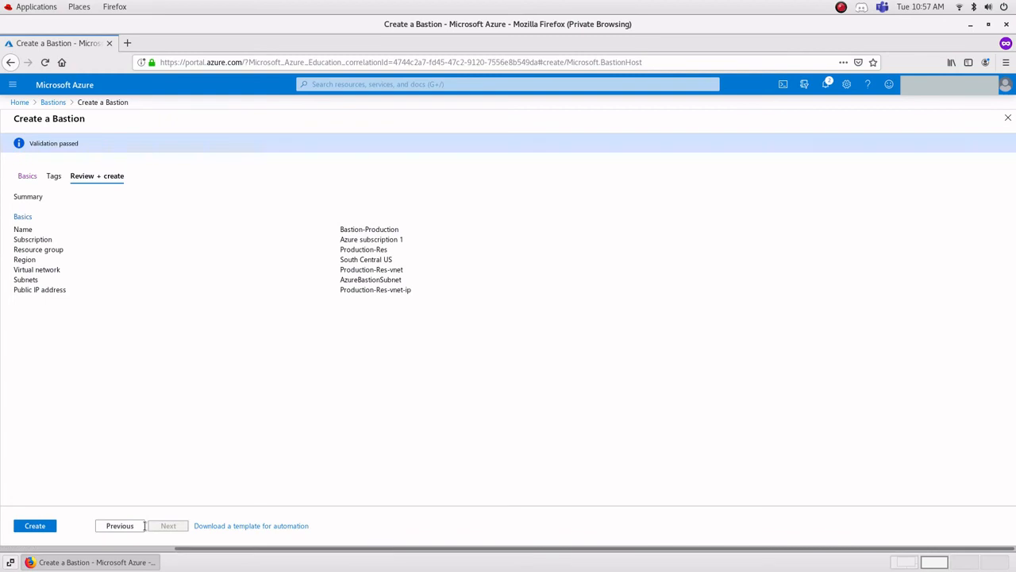
{"action": "left_click", "coordinate": [32, 527]}
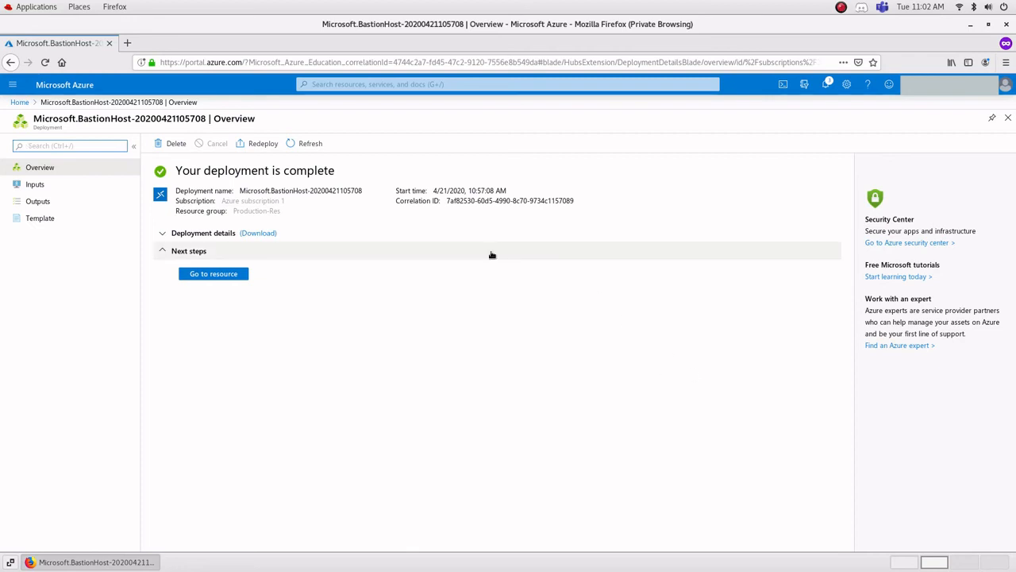
Go to the list of virtual machines and open the Win10-x64-Off machine's overview.
{"action": "left_click", "coordinate": [14, 89]}
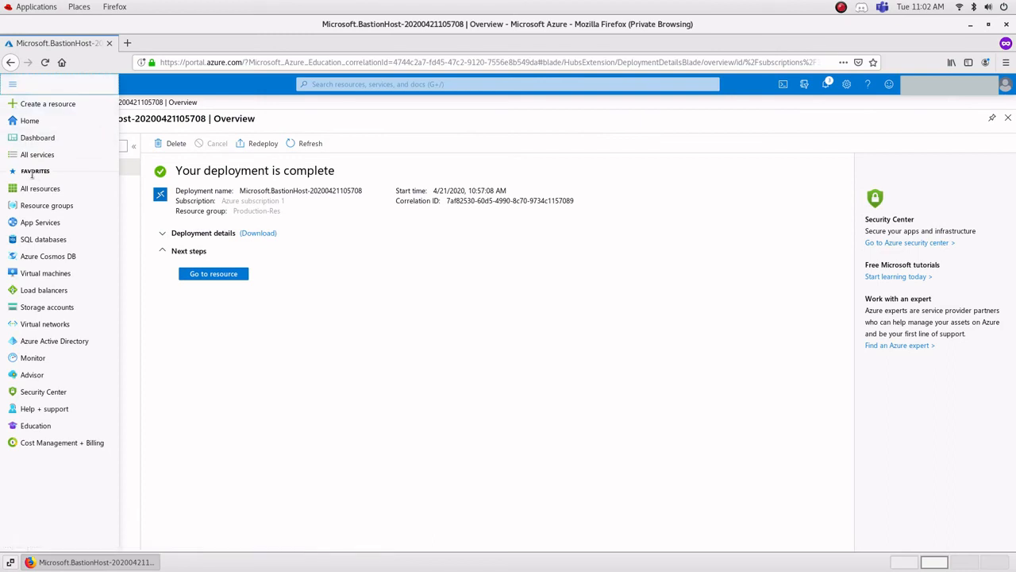
{"action": "mouse_move", "coordinate": [26, 273]}
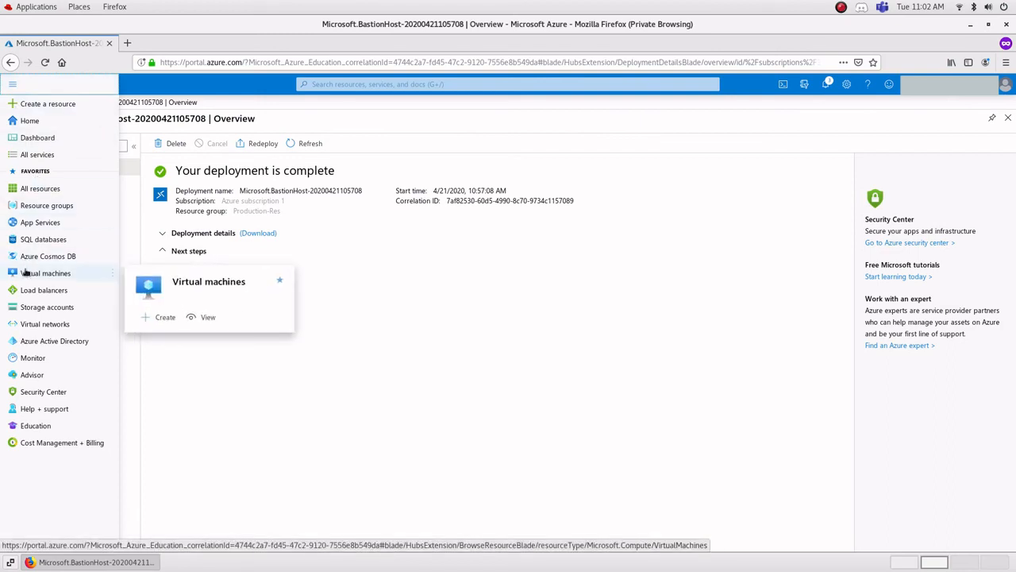
{"action": "left_click", "coordinate": [208, 318]}
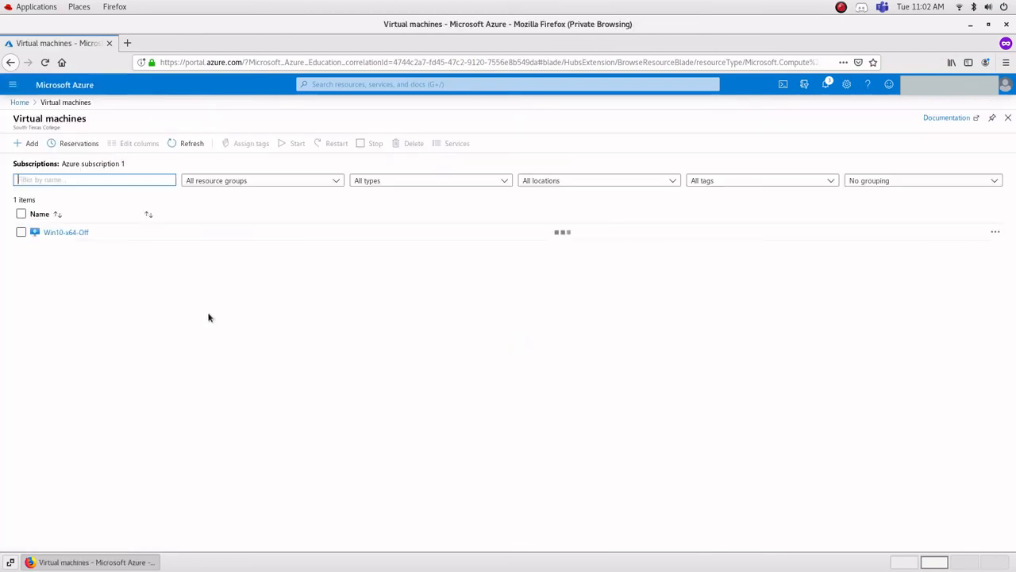
{"action": "left_click", "coordinate": [67, 232]}
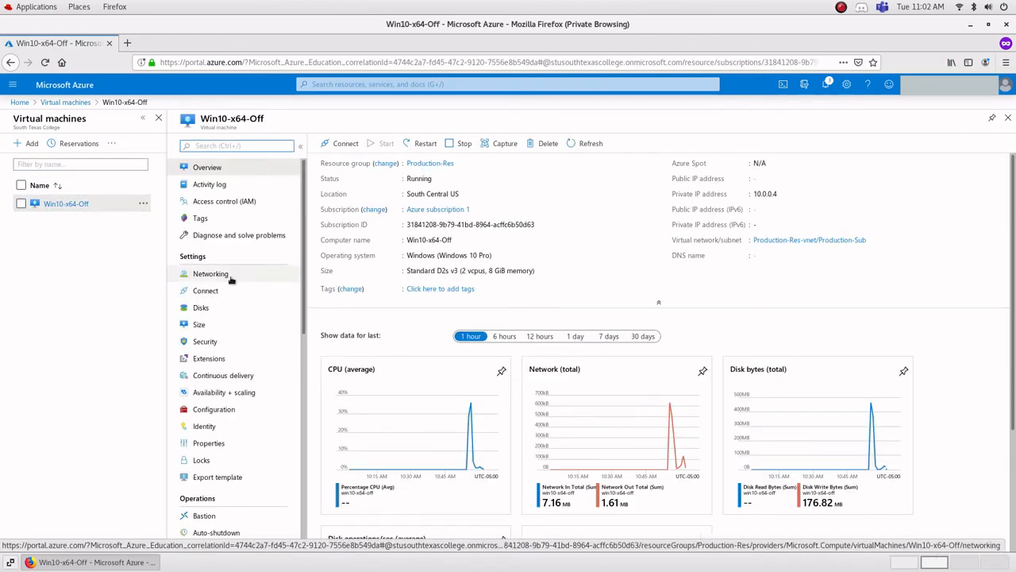
Run the EnableAdminAccount script on the Win10-x64-Off virtual machine.
{"action": "scroll", "coordinate": [236, 294], "scroll_direction": "down", "scroll_amount": 6}
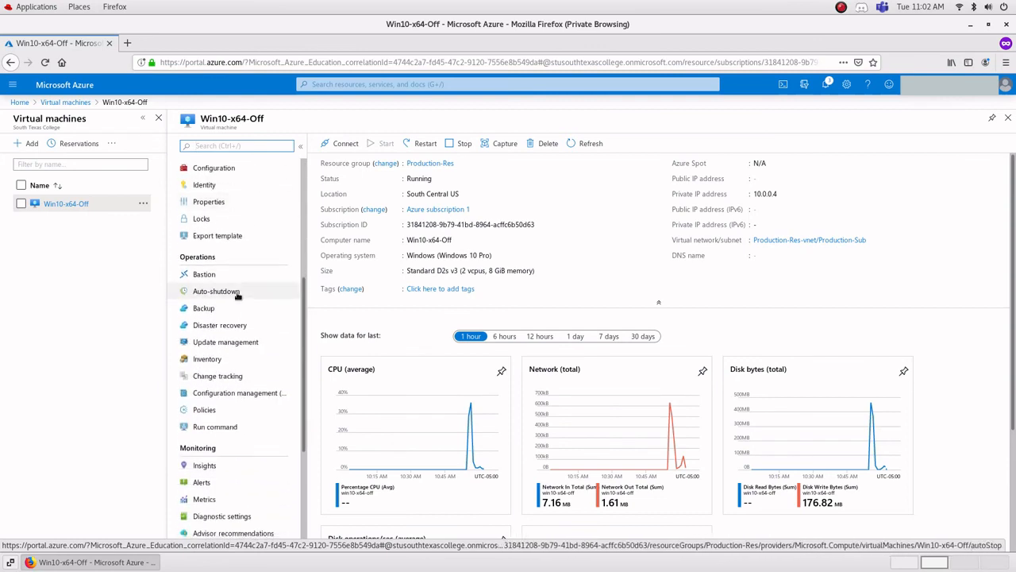
{"action": "left_click", "coordinate": [218, 427]}
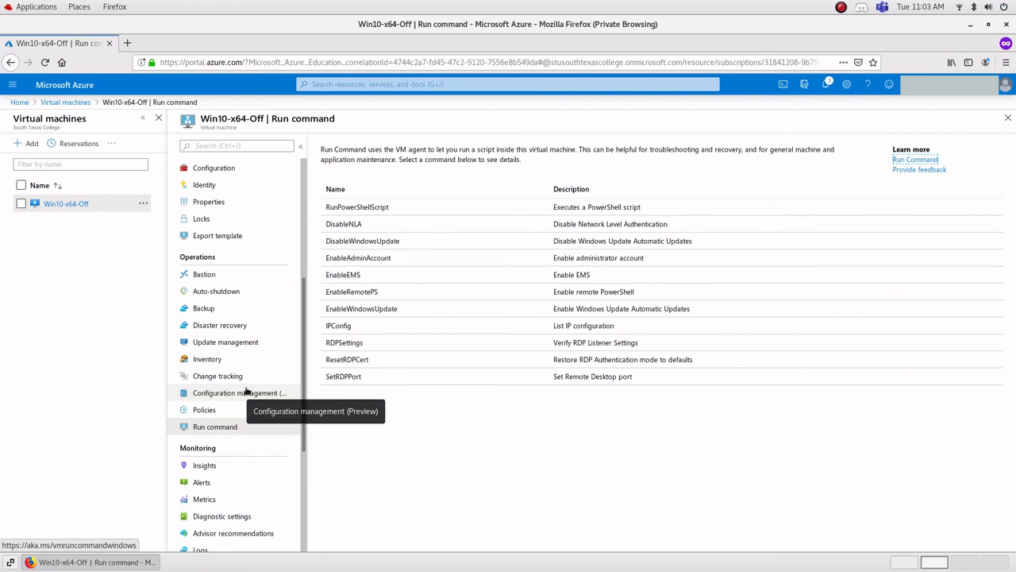
{"action": "left_click", "coordinate": [368, 262]}
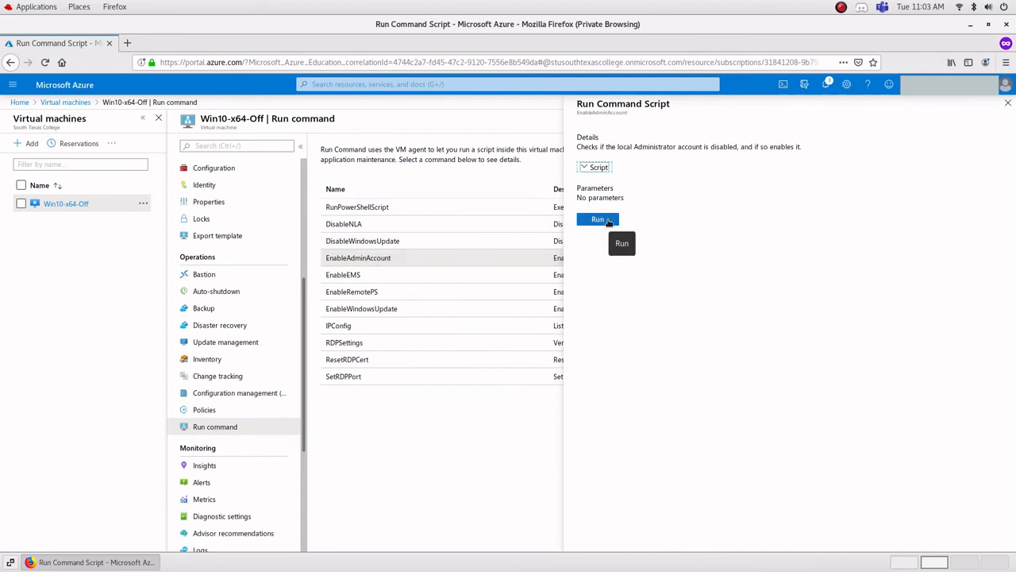
{"action": "left_click", "coordinate": [609, 222]}
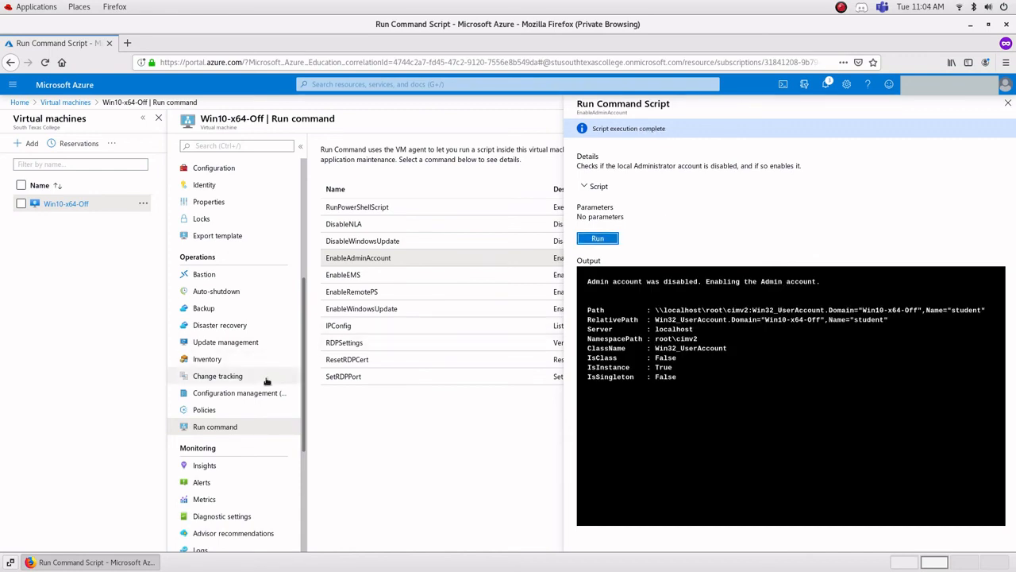
Connect to the virtual machine through Bastion in a new window with the username student and the account password.
{"action": "scroll", "coordinate": [239, 421], "scroll_direction": "up", "scroll_amount": 5}
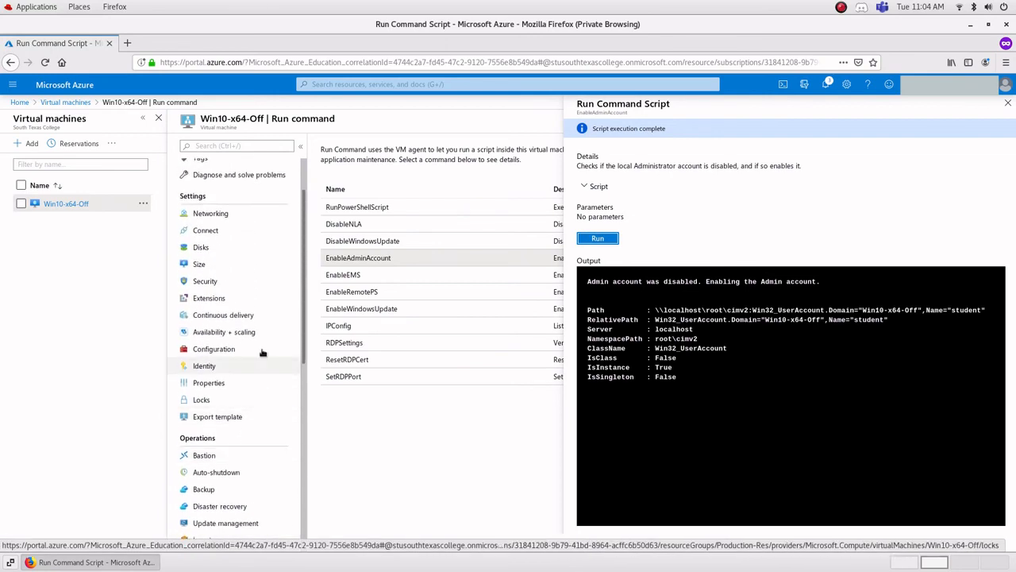
{"action": "left_click", "coordinate": [228, 233]}
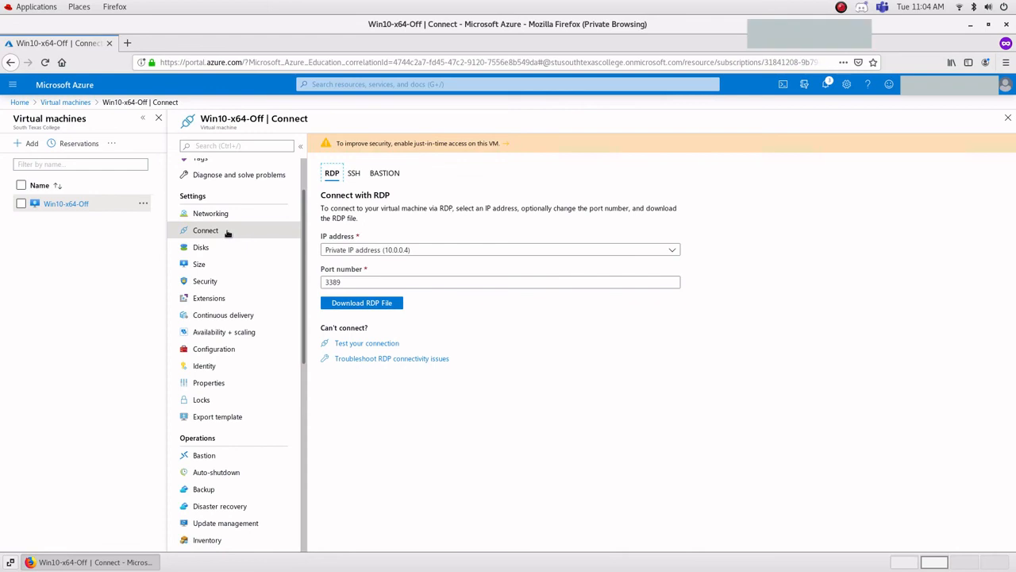
{"action": "left_click", "coordinate": [389, 174]}
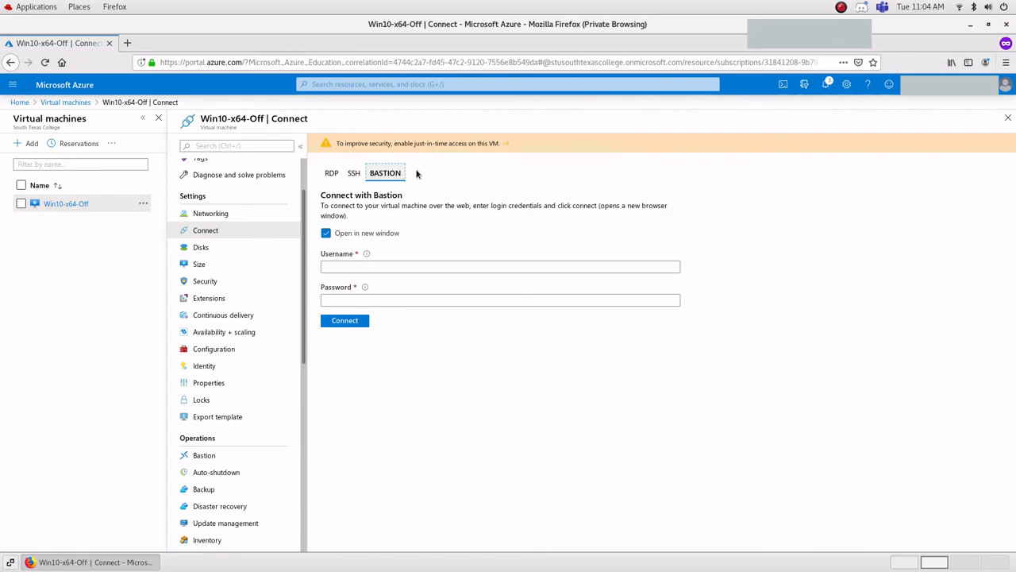
{"action": "left_click", "coordinate": [388, 271]}
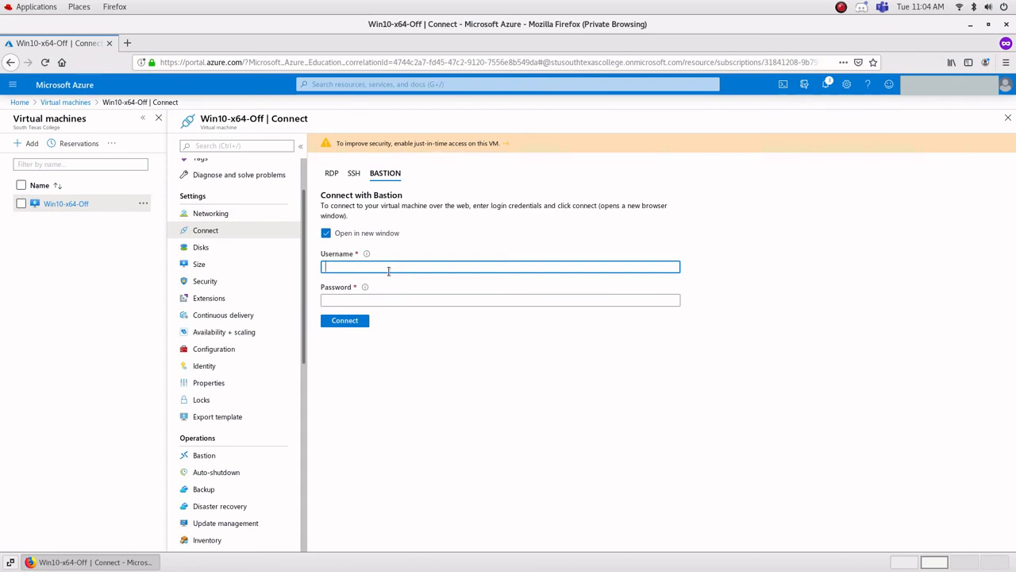
{"action": "type", "text": "student"}
{"action": "key", "text": "Tab"}
{"action": "type", "text": "•••"}
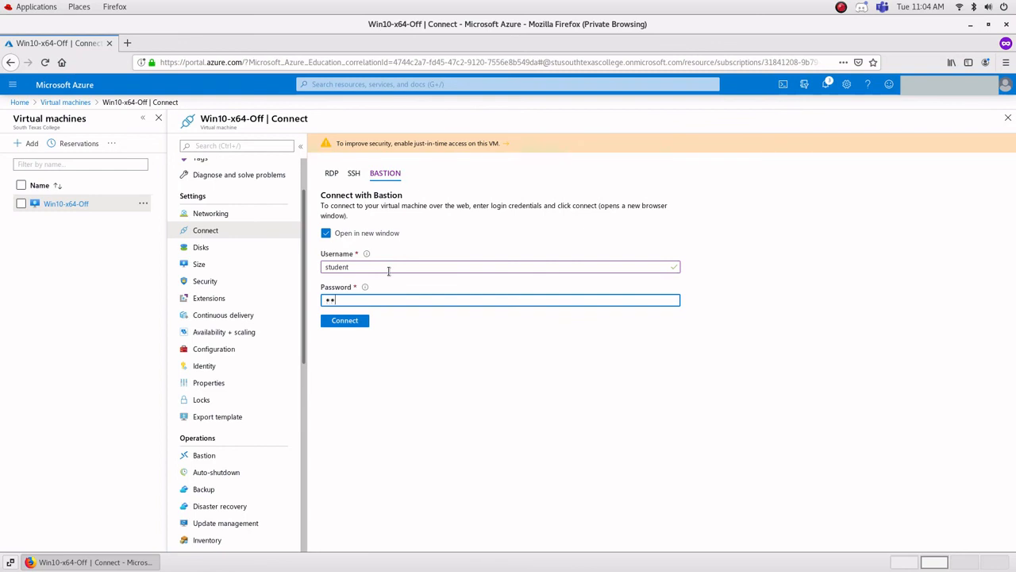
{"action": "type", "text": "••••••••"}
{"action": "key", "text": "Return"}
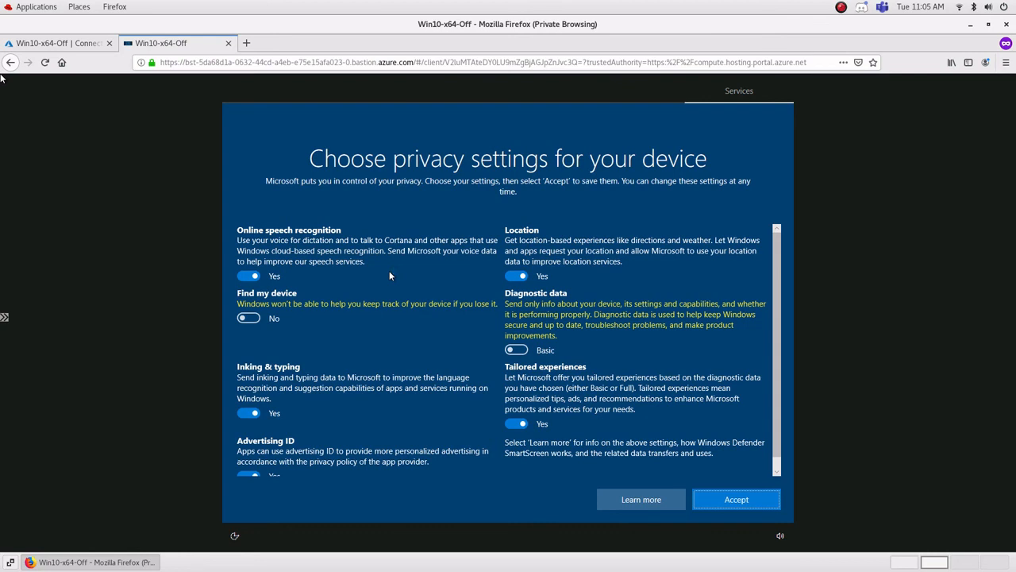
Accept the default Windows privacy settings, allow the PC to be discoverable on the network, and close the Edge welcome window.
{"action": "left_click", "coordinate": [718, 497]}
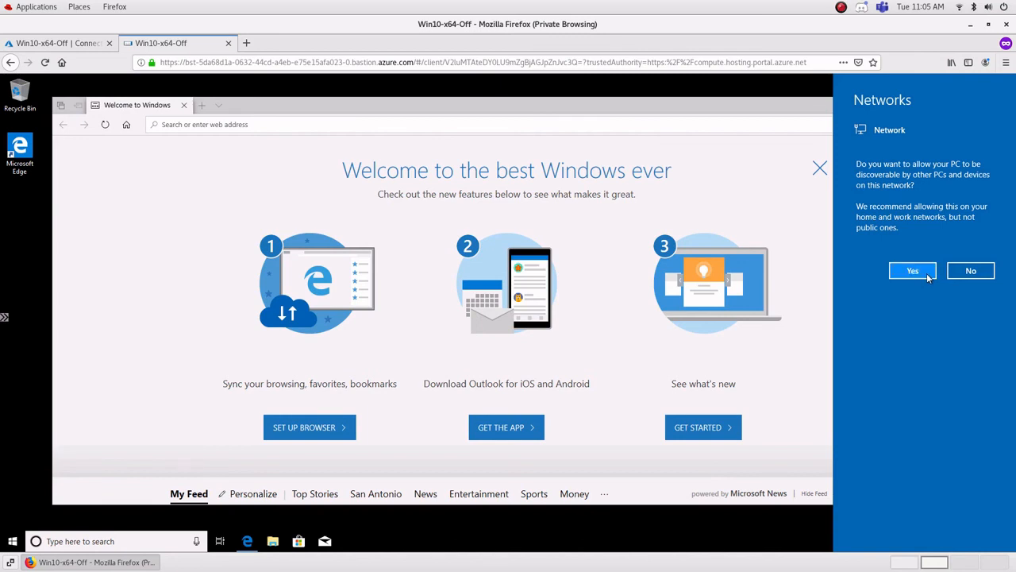
{"action": "left_click", "coordinate": [927, 273]}
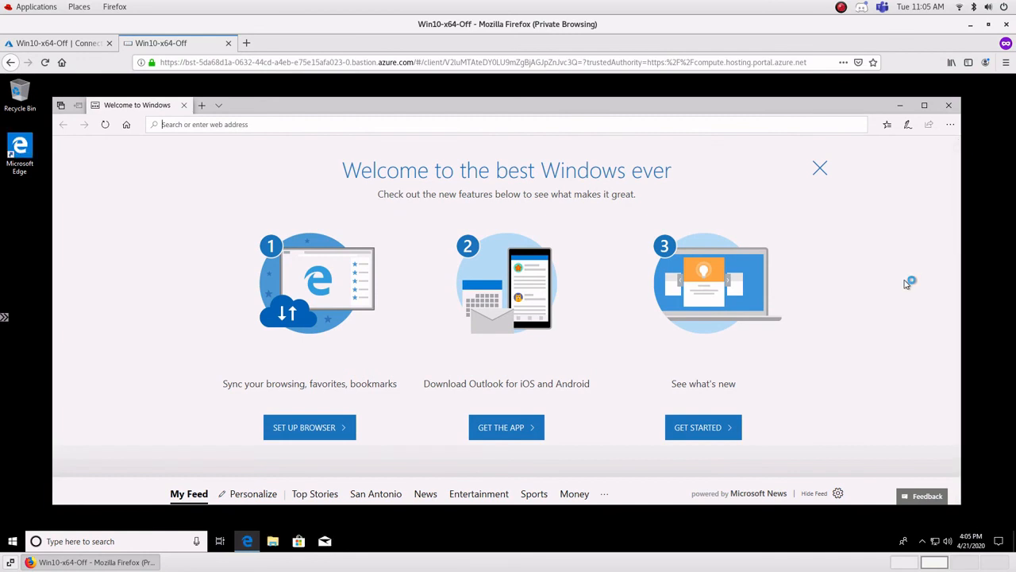
{"action": "left_click", "coordinate": [950, 106]}
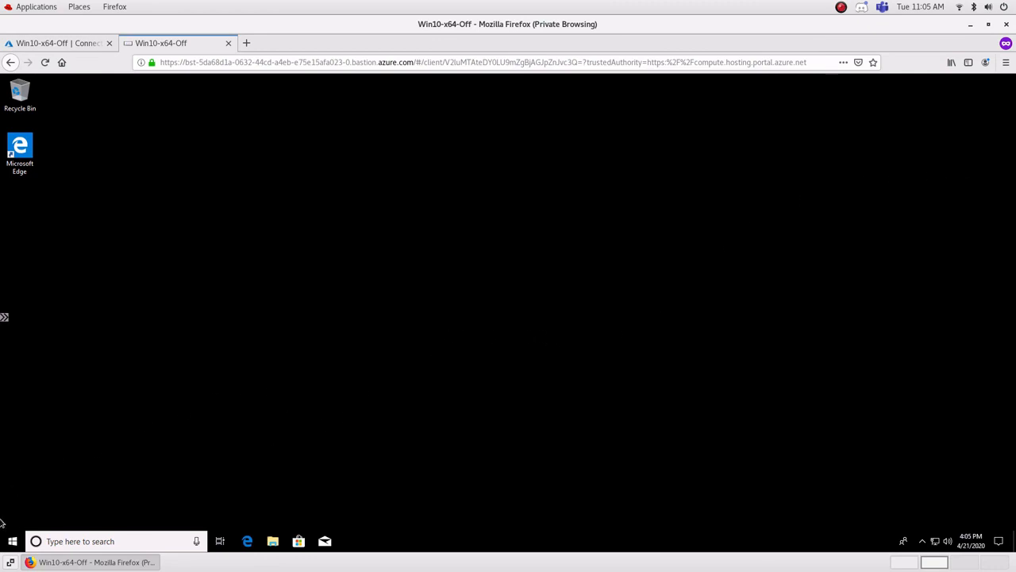
Sign out of the remote Windows session and close the disconnected Bastion session to return to the portal.
{"action": "left_click", "coordinate": [13, 541]}
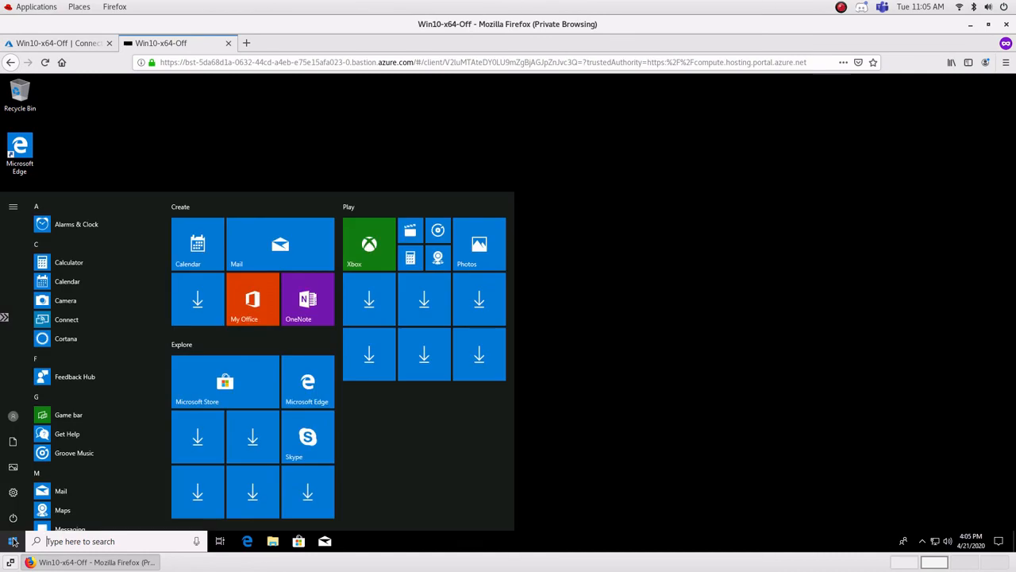
{"action": "left_click", "coordinate": [14, 416]}
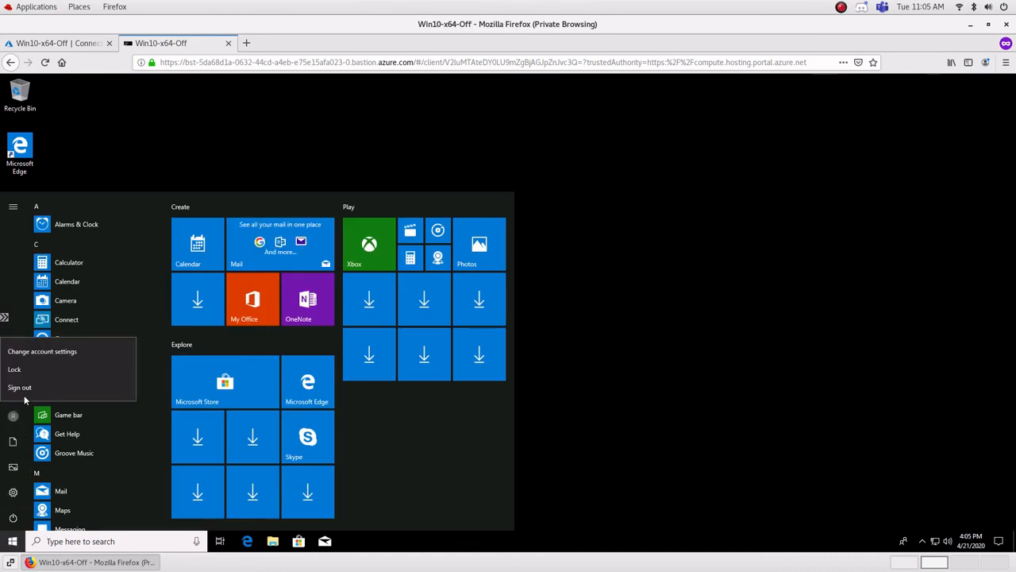
{"action": "left_click", "coordinate": [20, 388]}
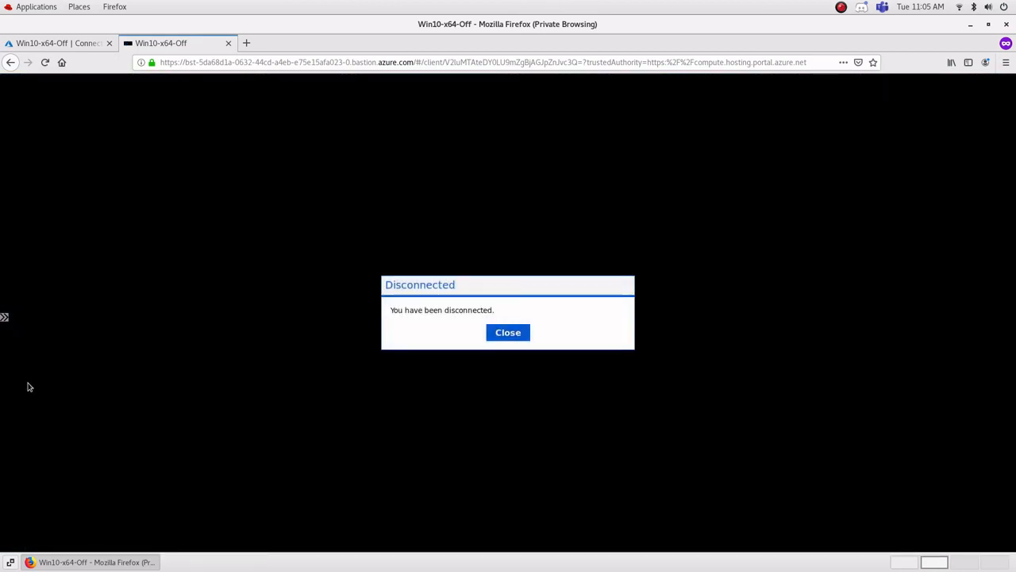
{"action": "left_click", "coordinate": [503, 338]}
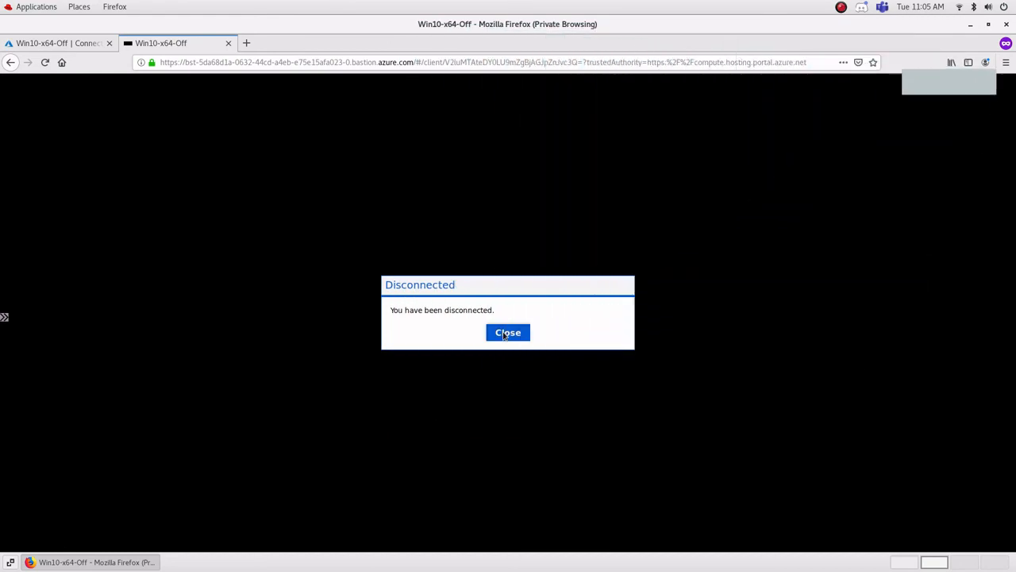
{"action": "left_click", "coordinate": [507, 332]}
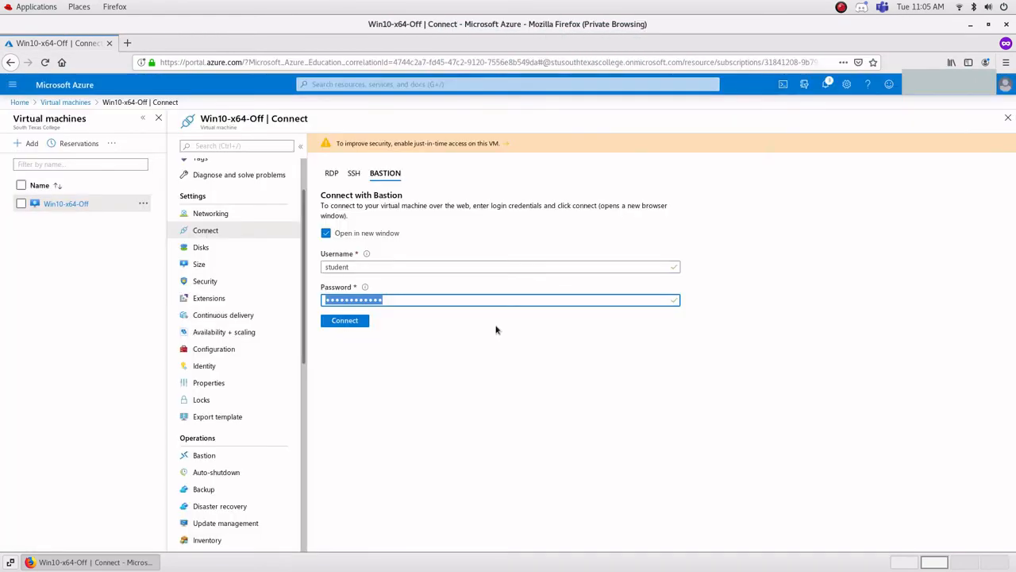